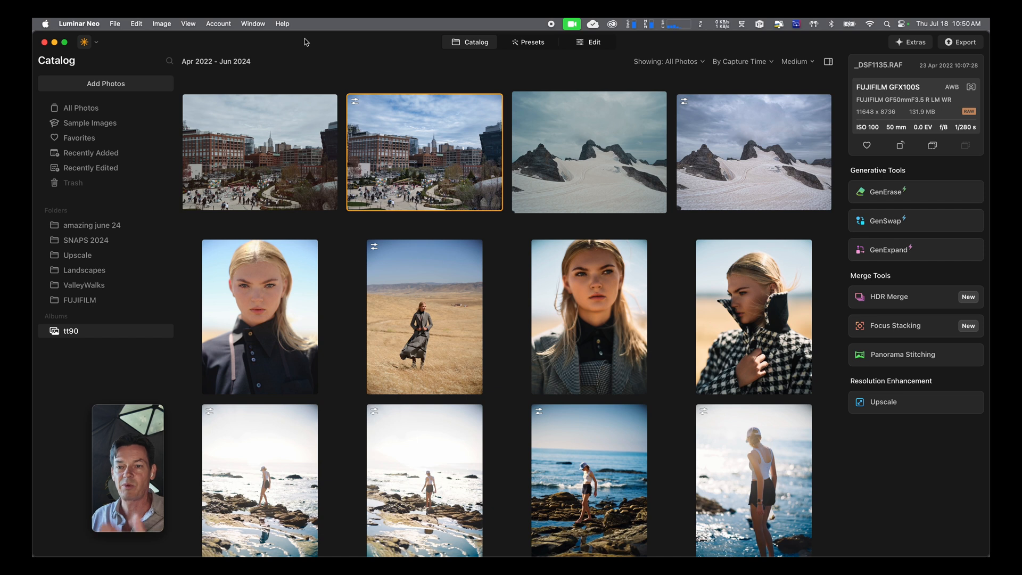
Switch to Capture One and look through its capture, crop and lens, style, adjustment, refinement and metadata tools
mouse_move(298, 553)
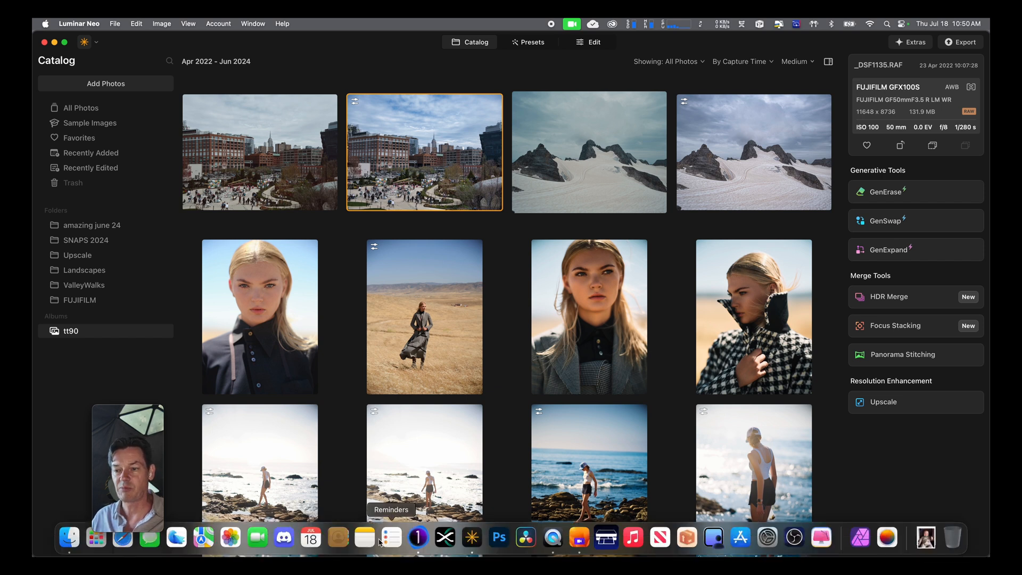
click(417, 537)
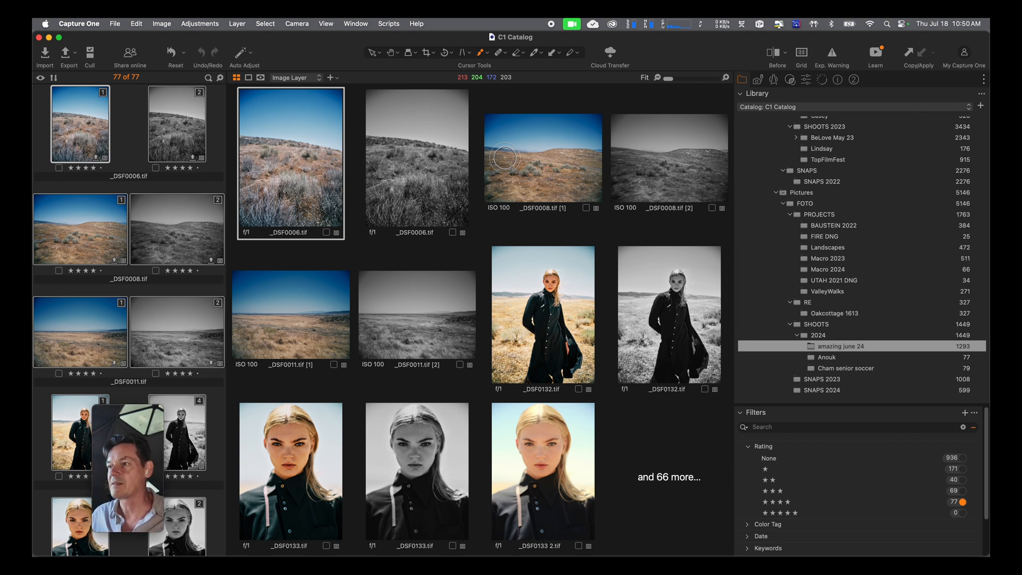
click(757, 80)
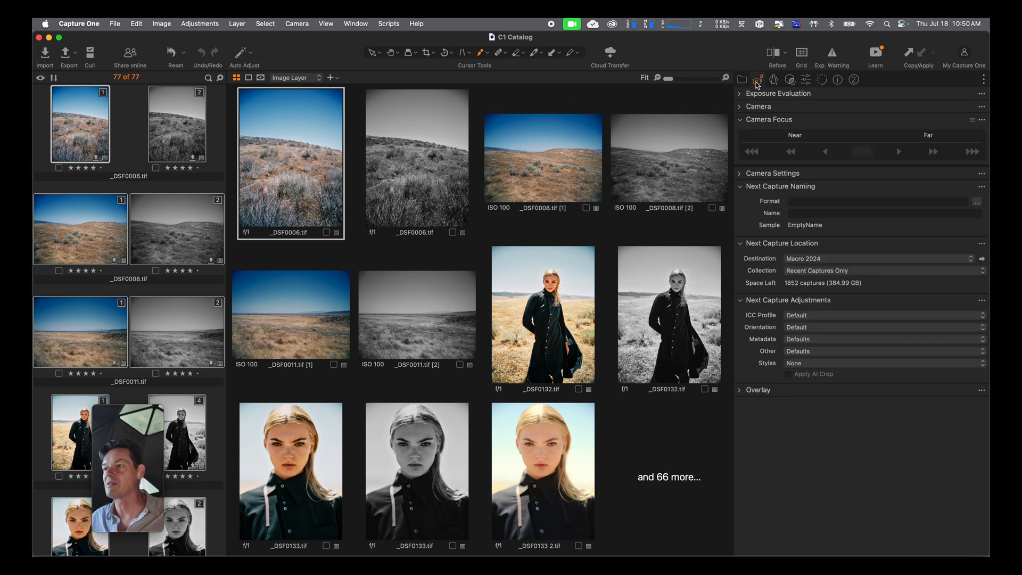
click(774, 81)
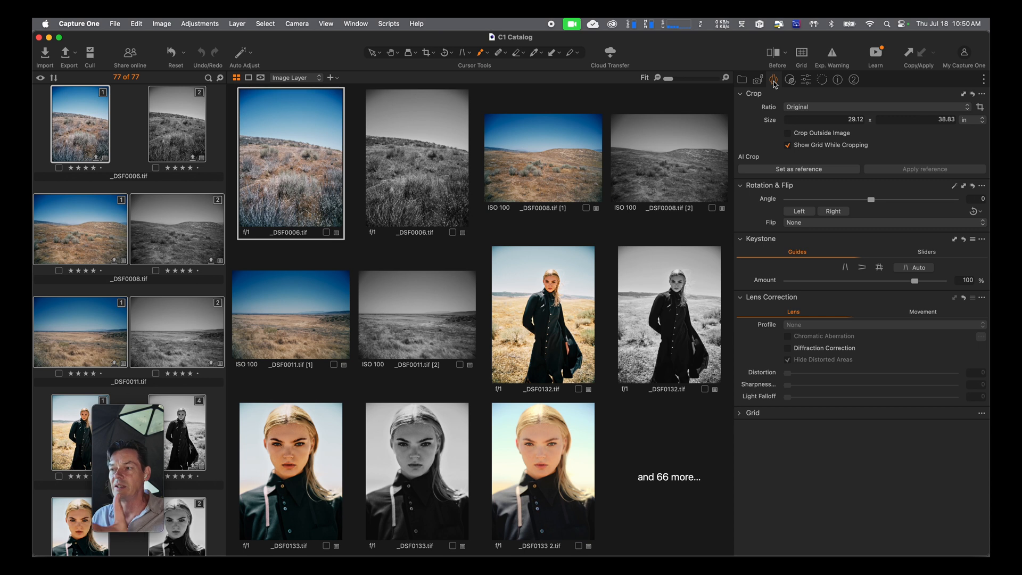
click(791, 81)
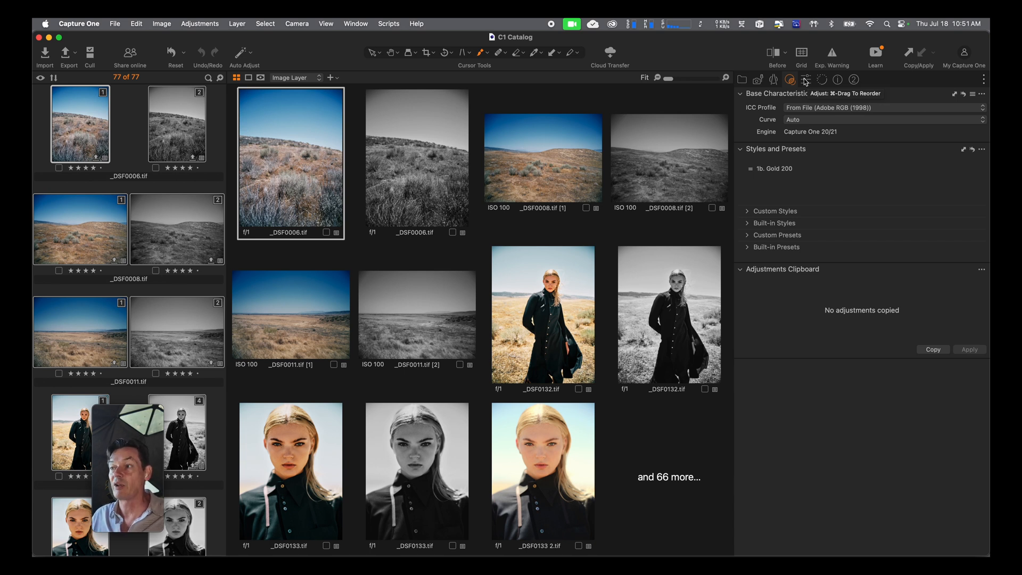
click(805, 81)
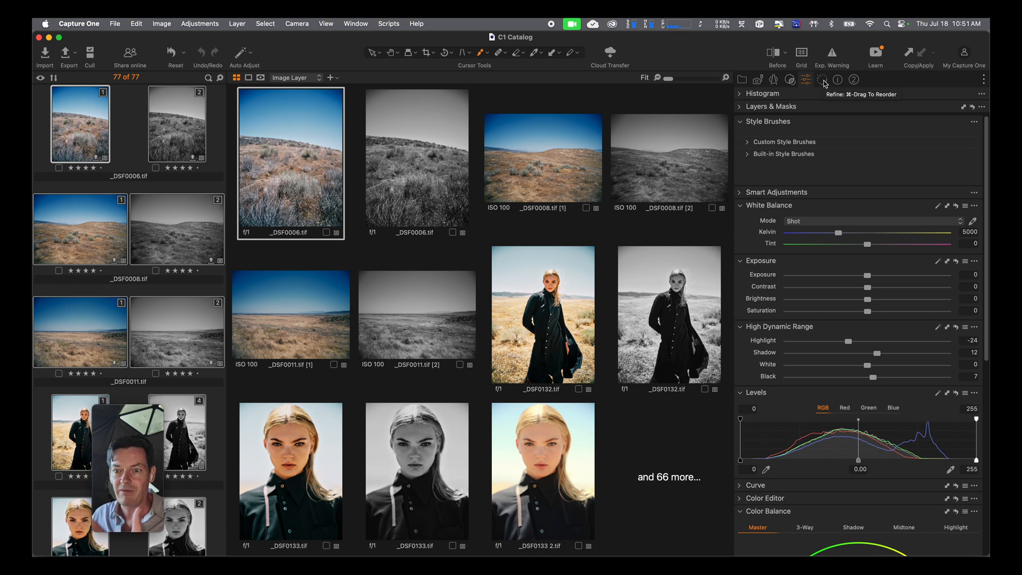
click(823, 81)
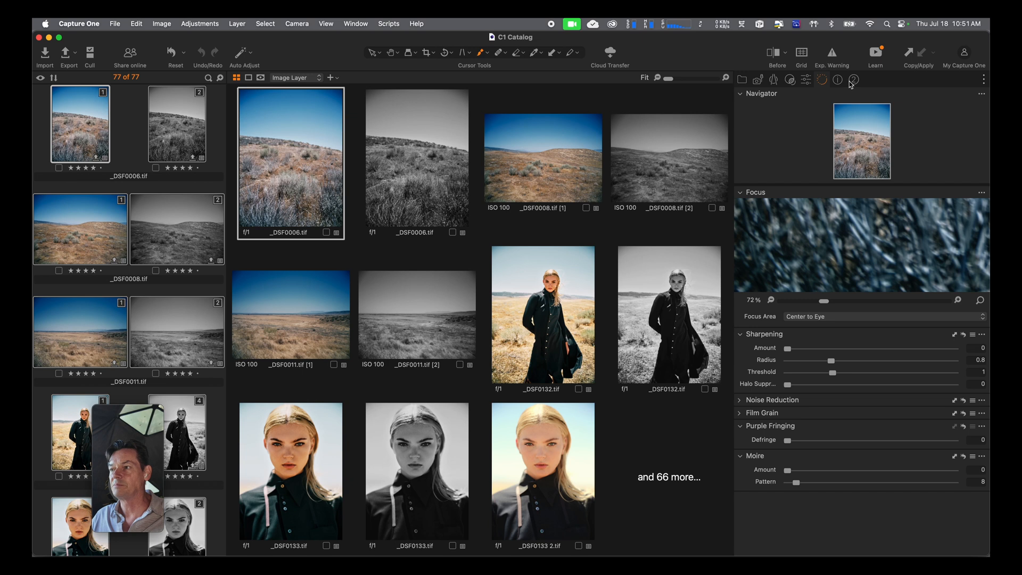
click(838, 81)
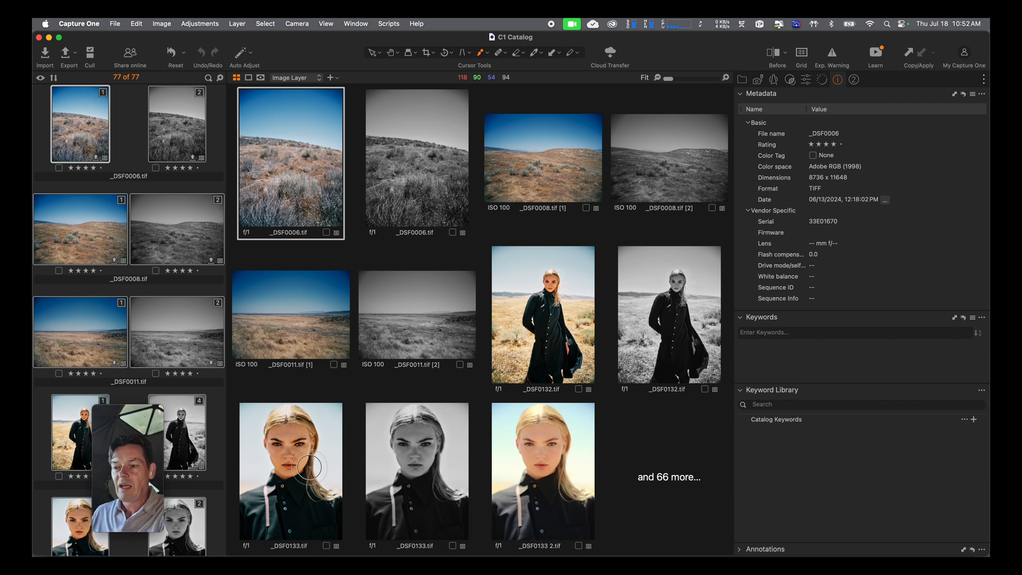
Switch to Luminar Neo and preview the Urban Style presets from Old Town to New York on the city photo
mouse_move(388, 556)
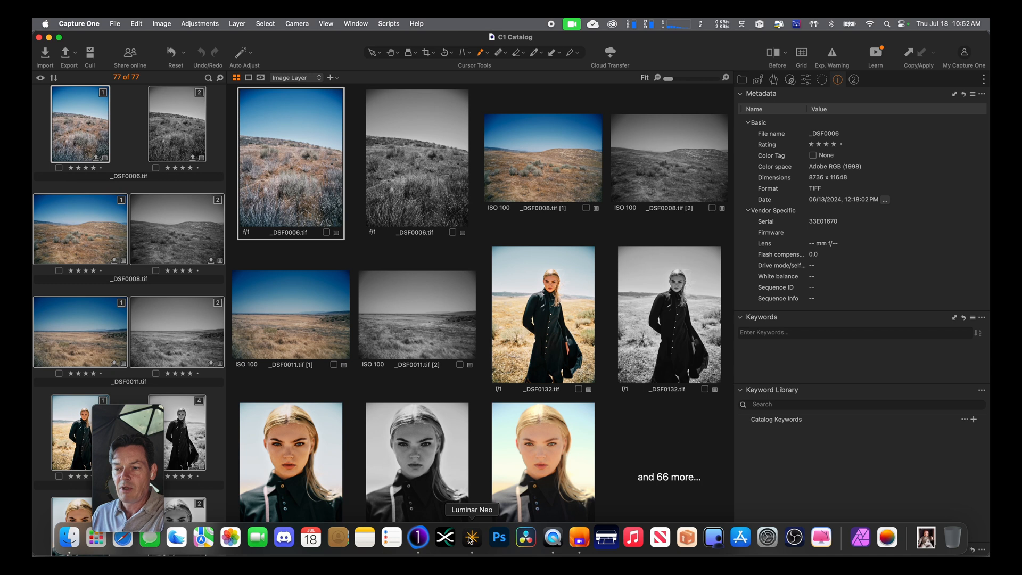
click(471, 537)
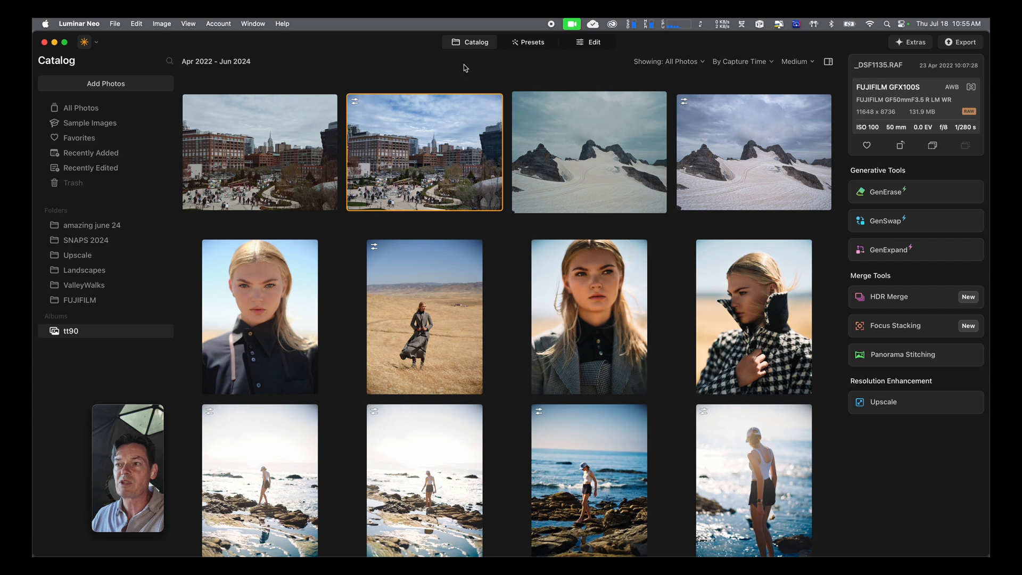
click(531, 43)
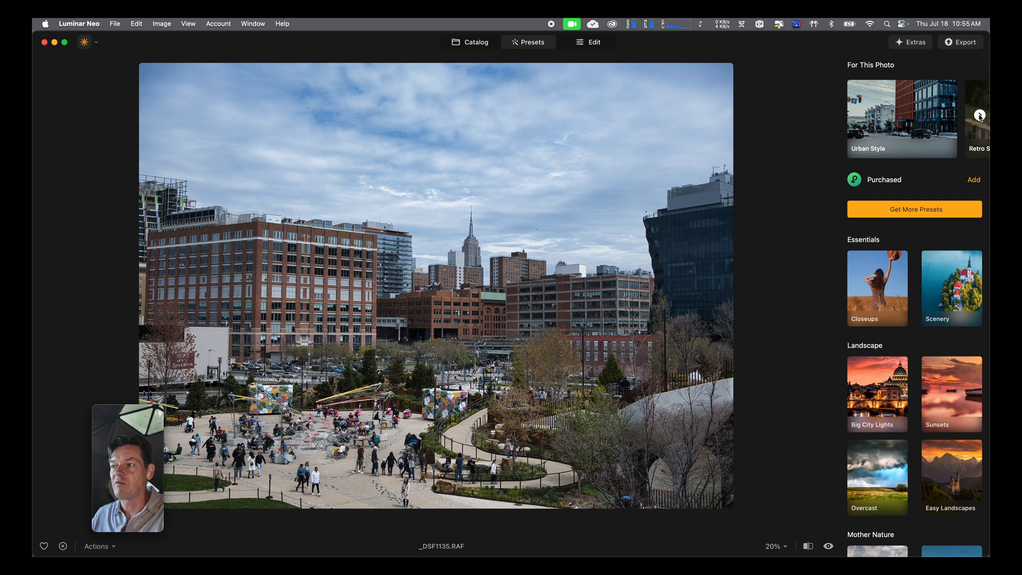
click(902, 121)
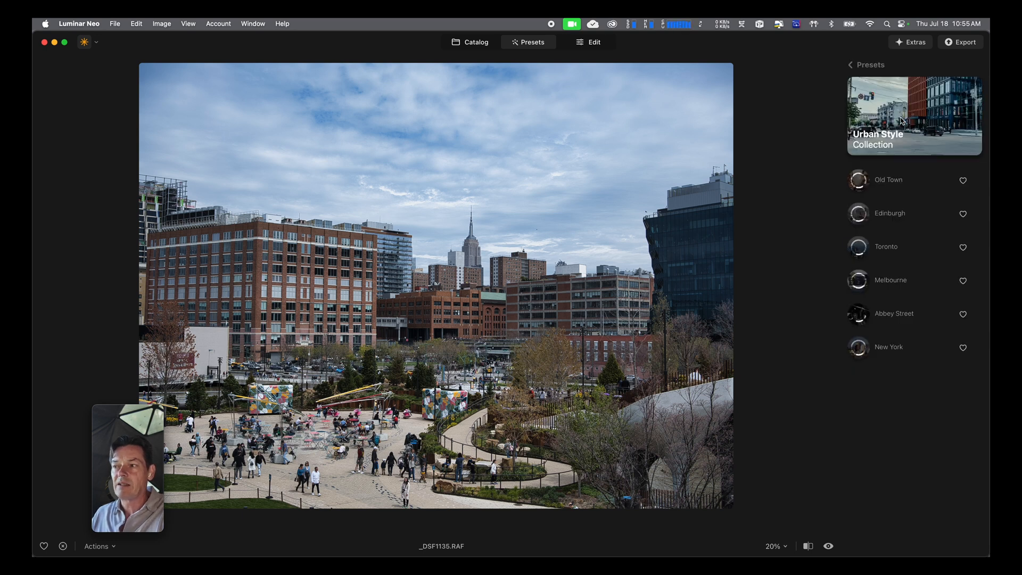
click(889, 184)
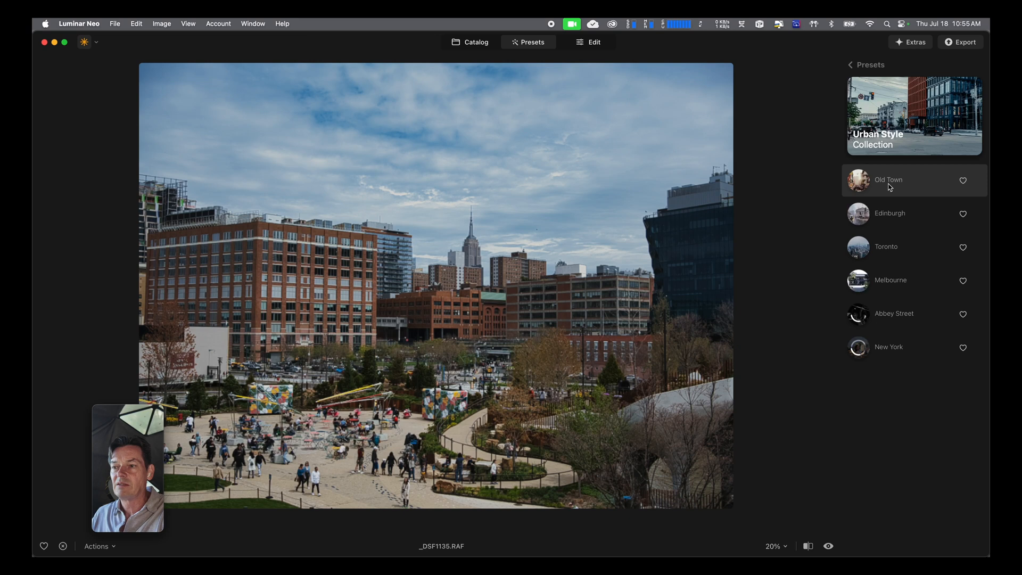
click(886, 215)
click(887, 245)
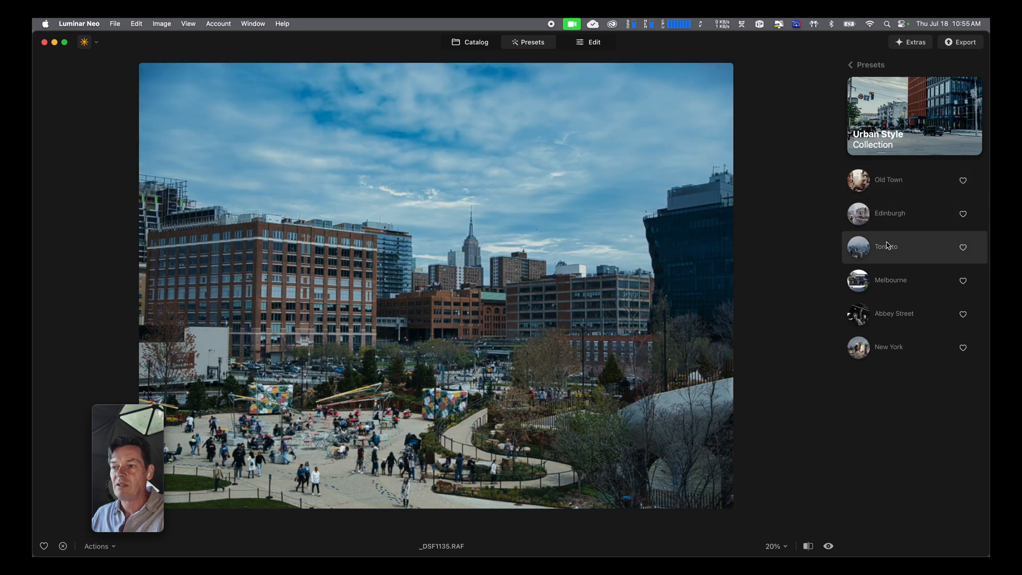
click(890, 282)
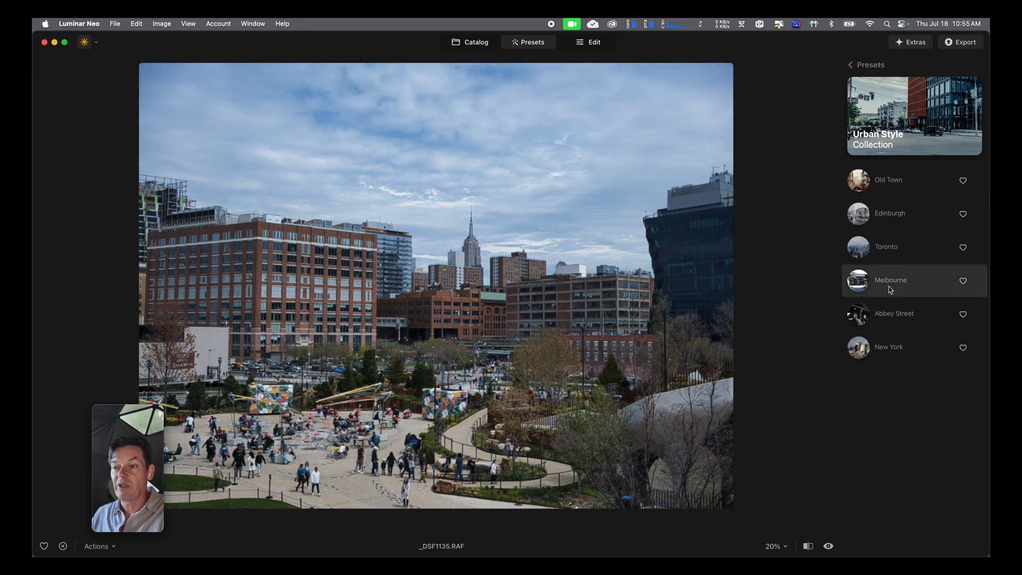
click(891, 310)
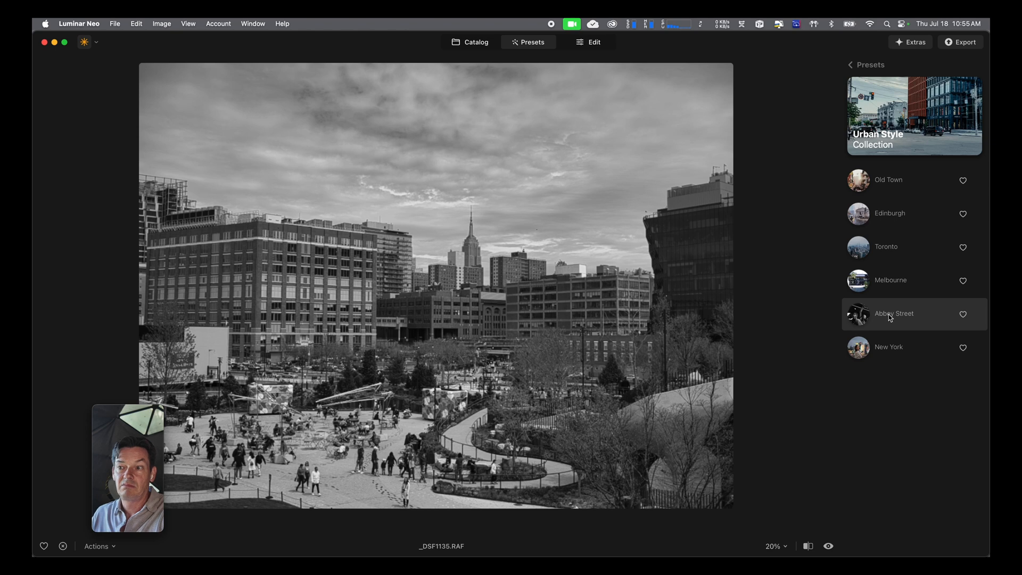
click(886, 348)
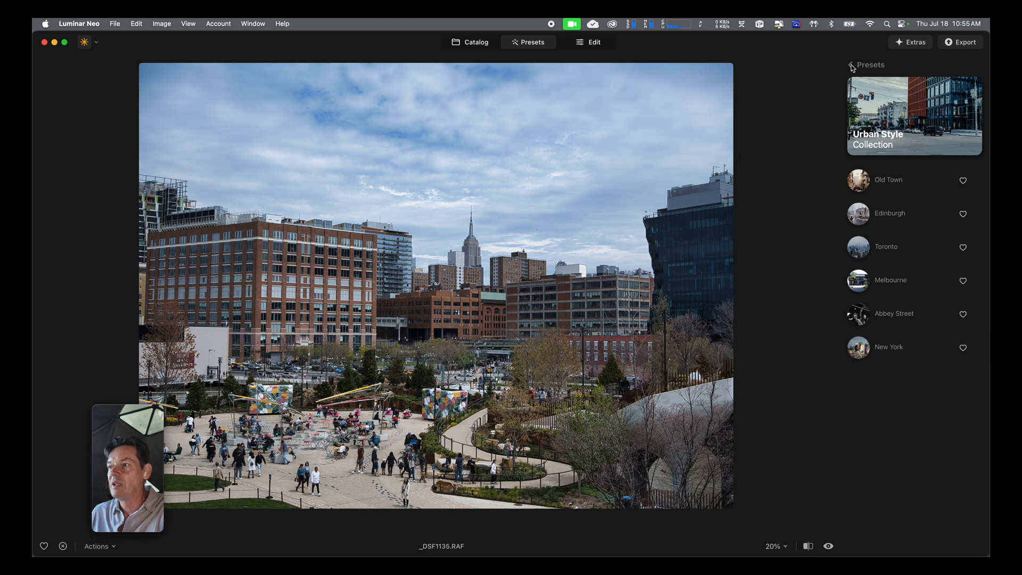
click(851, 66)
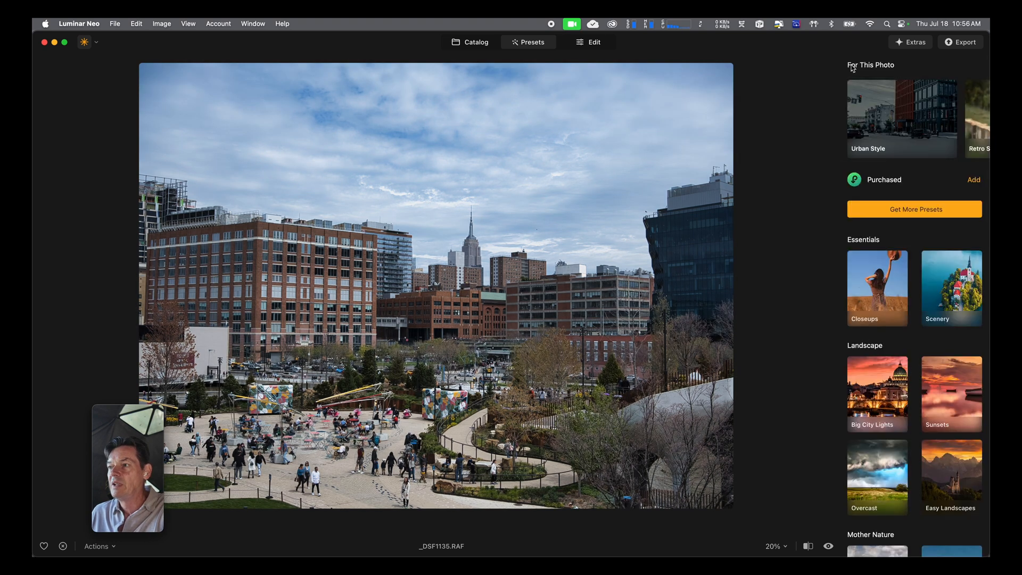
Preview presets from the Retro Summer collection on the city photo, such as Vintage Shades, Retro Paradise and Groovy Summer Tones
click(980, 115)
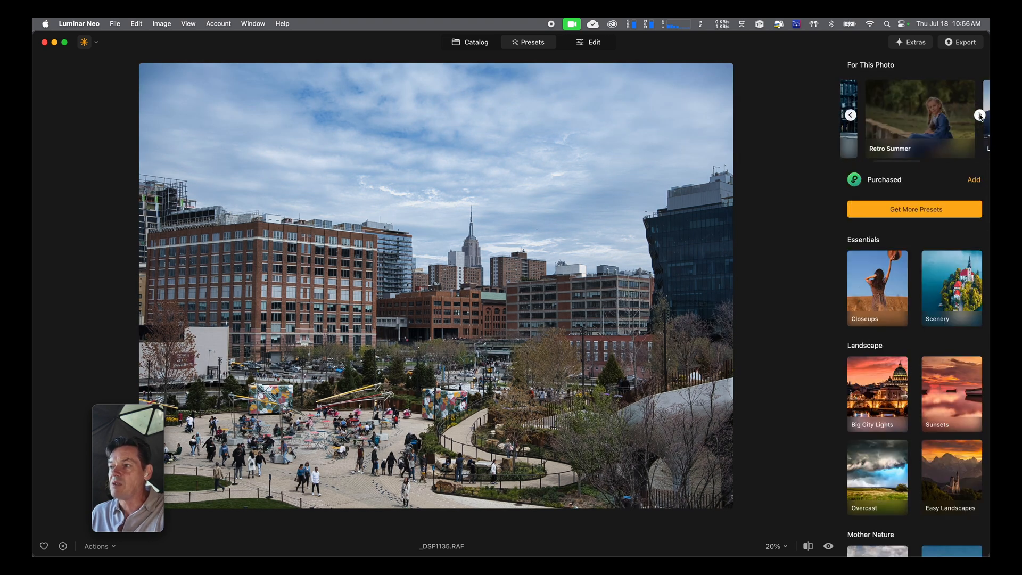
click(910, 118)
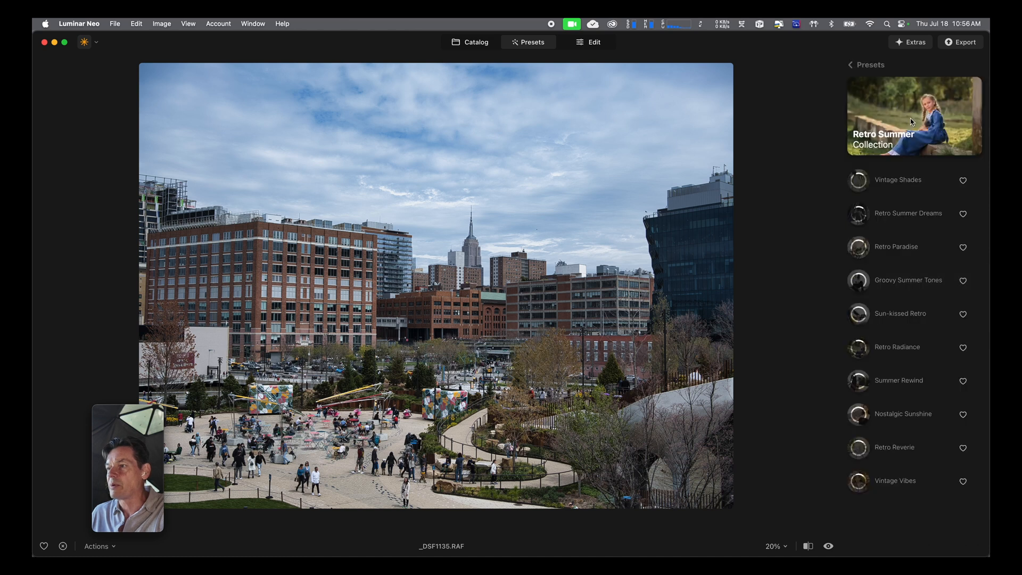
click(887, 178)
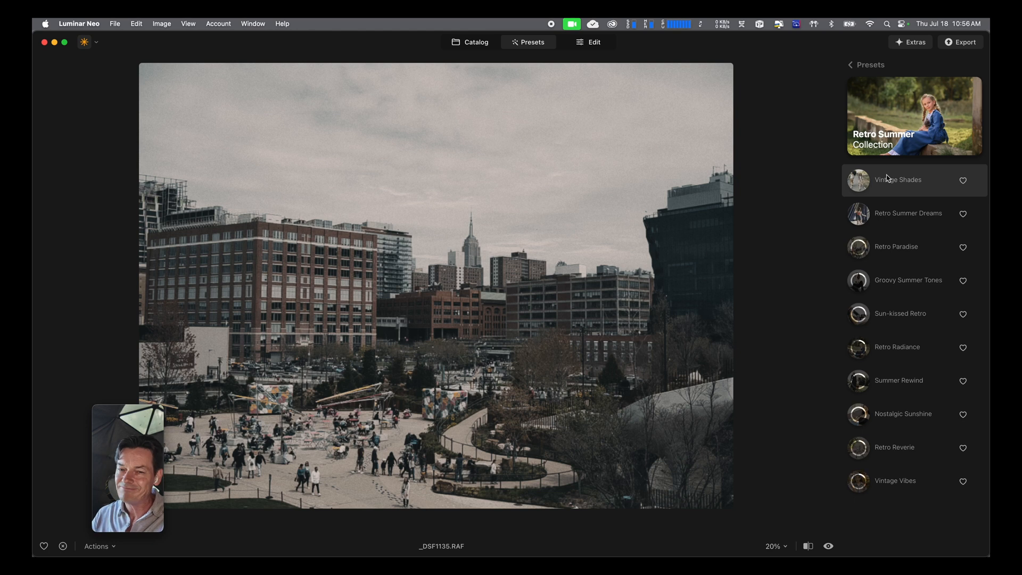
click(886, 202)
click(886, 247)
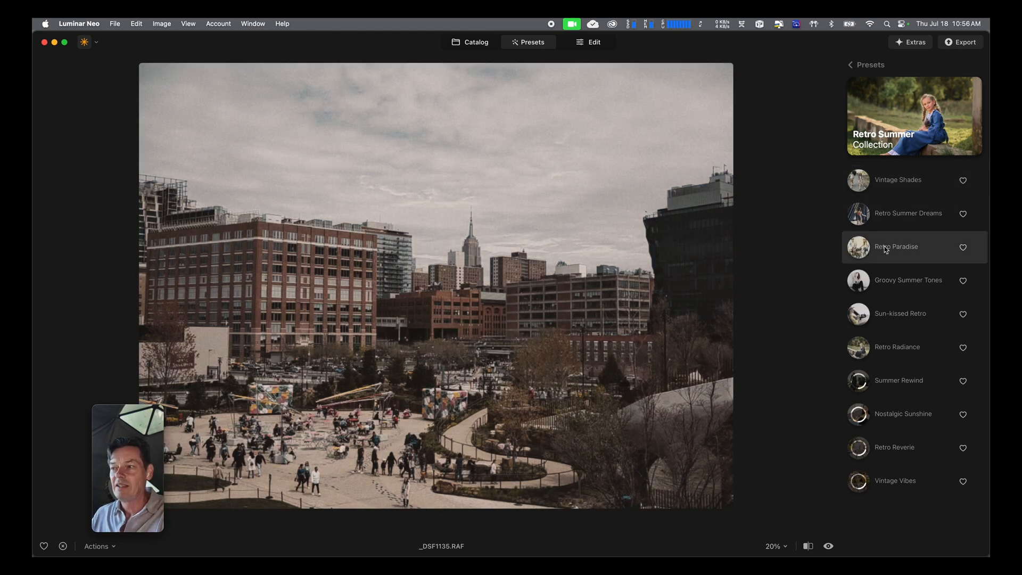
click(887, 281)
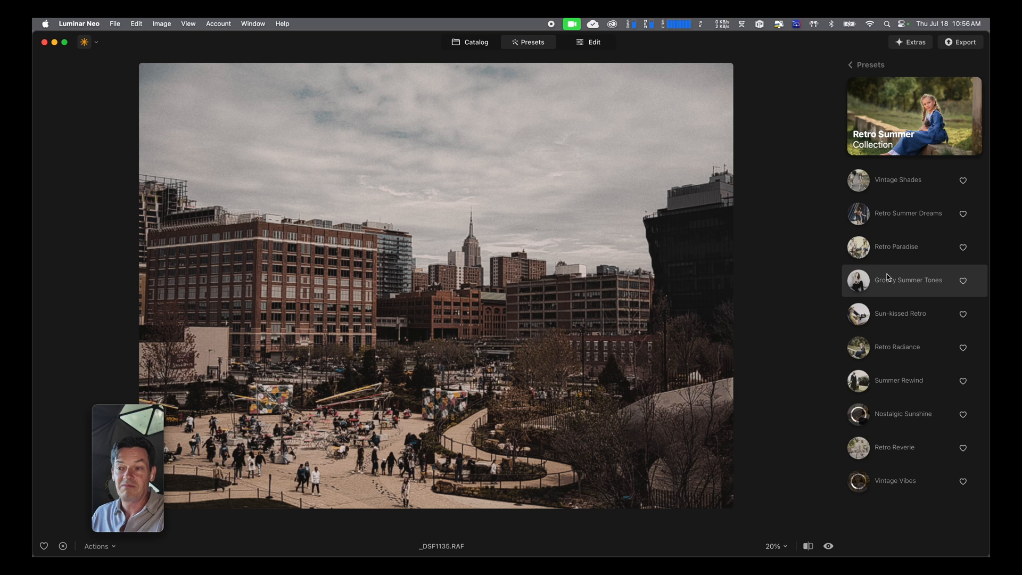
click(886, 308)
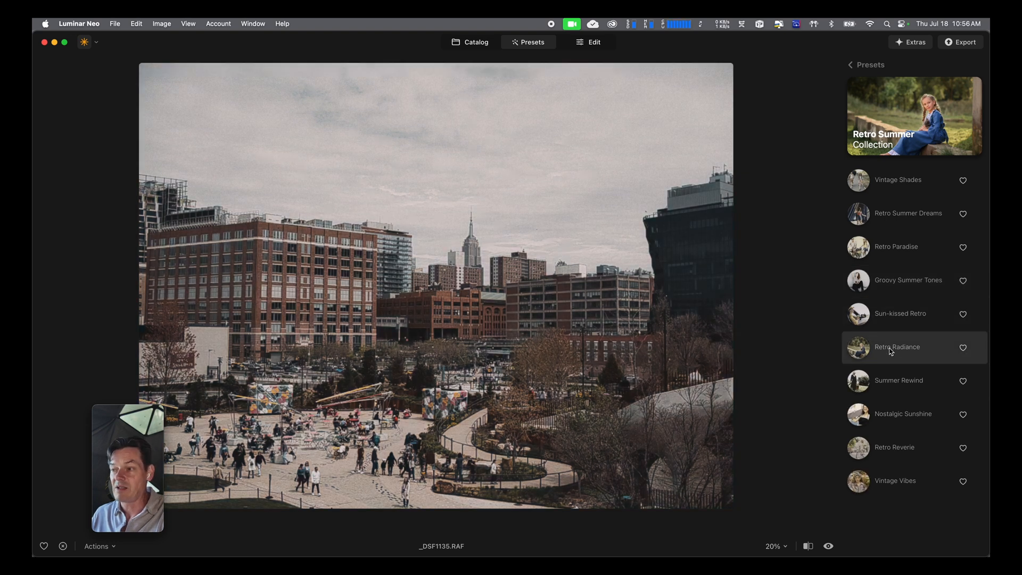
click(893, 413)
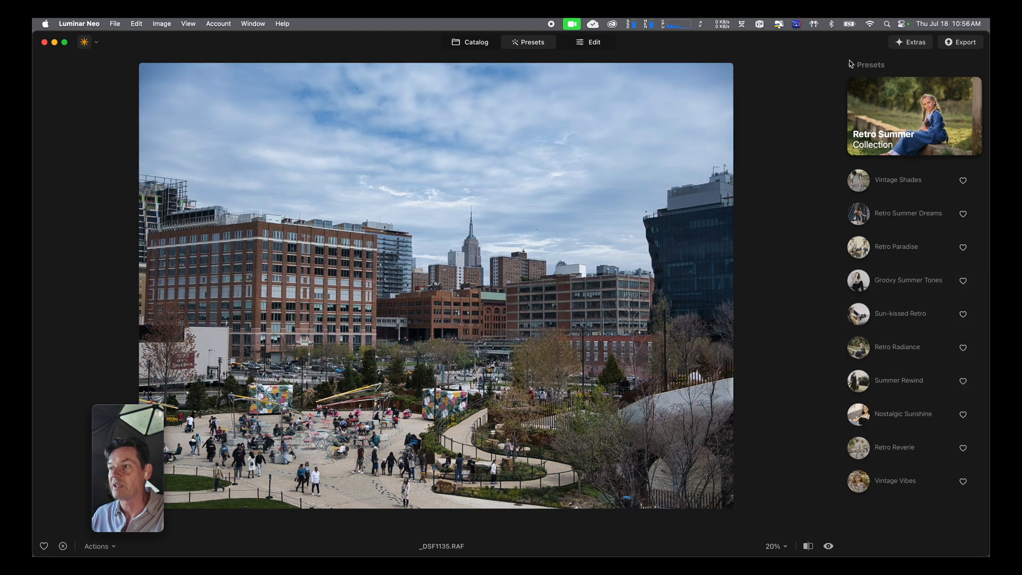
click(851, 64)
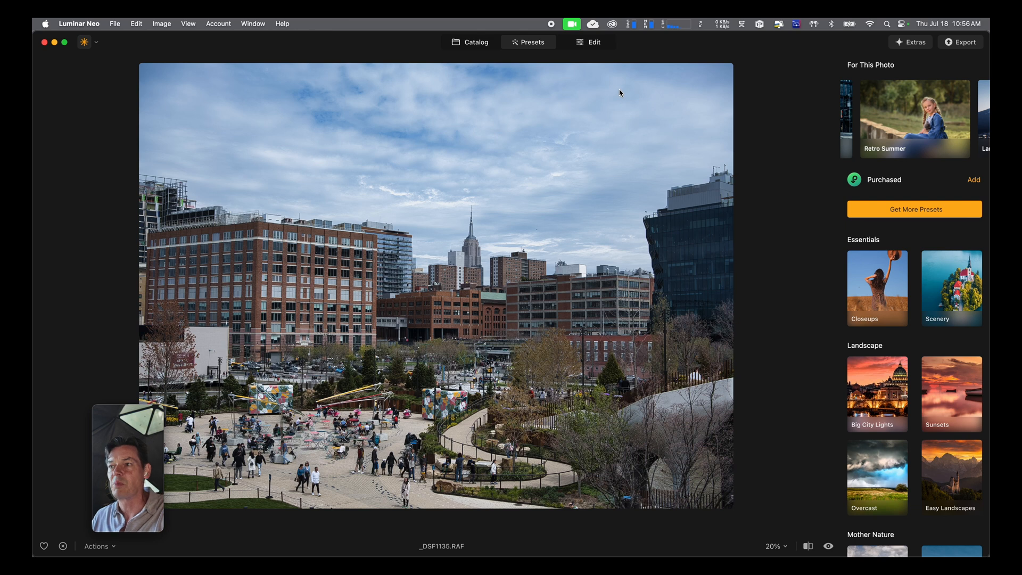
Revisit the Catalog and Presets workspaces, then open the city photo in the Edit workspace and review its Layer Properties
click(590, 43)
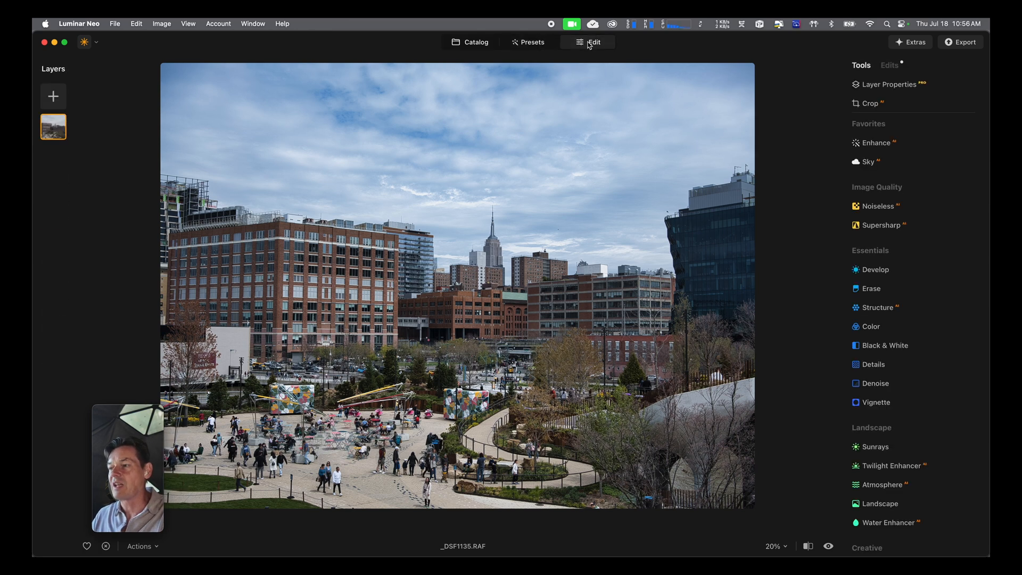
click(476, 42)
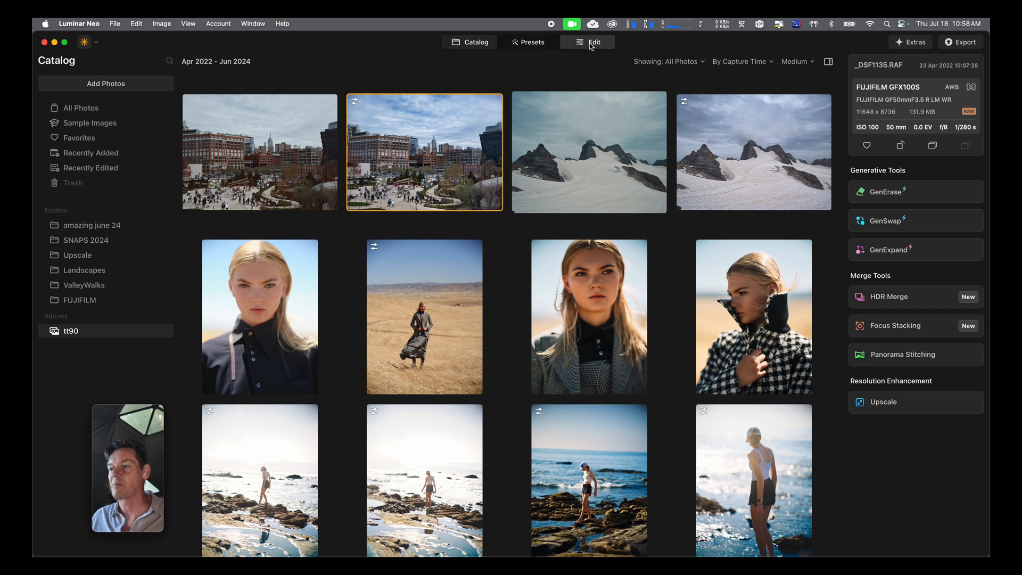
click(530, 41)
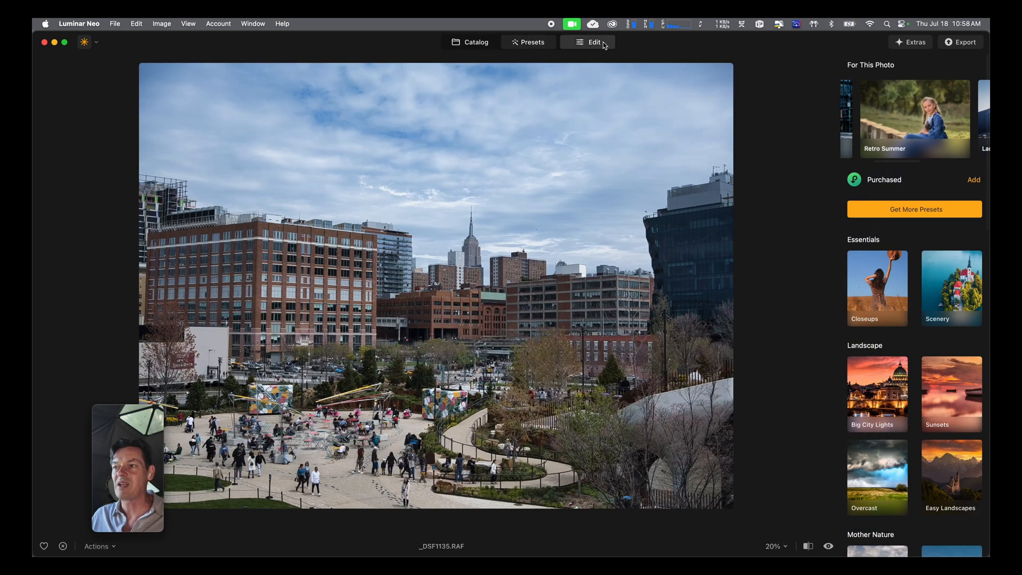
click(605, 45)
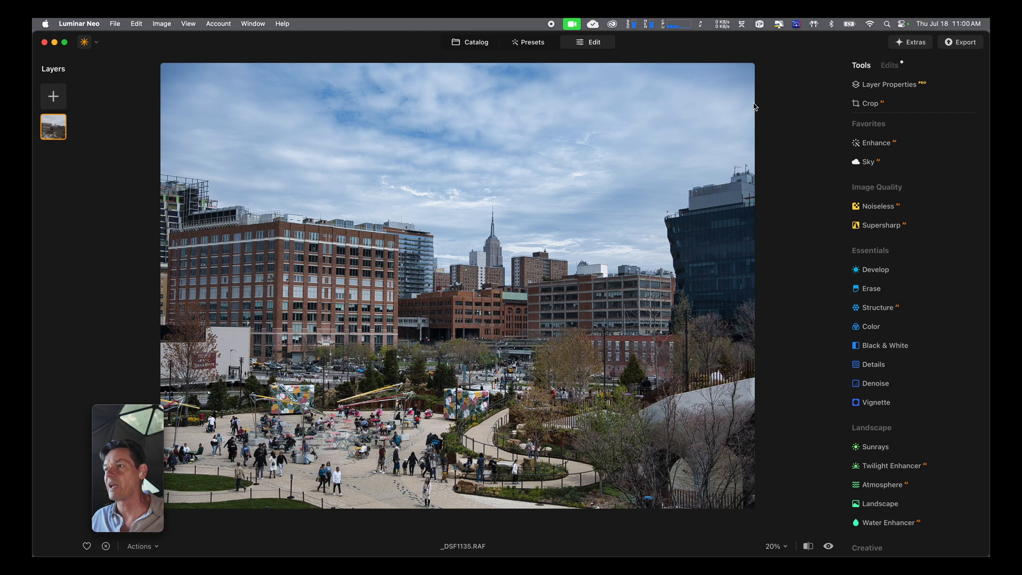
click(887, 85)
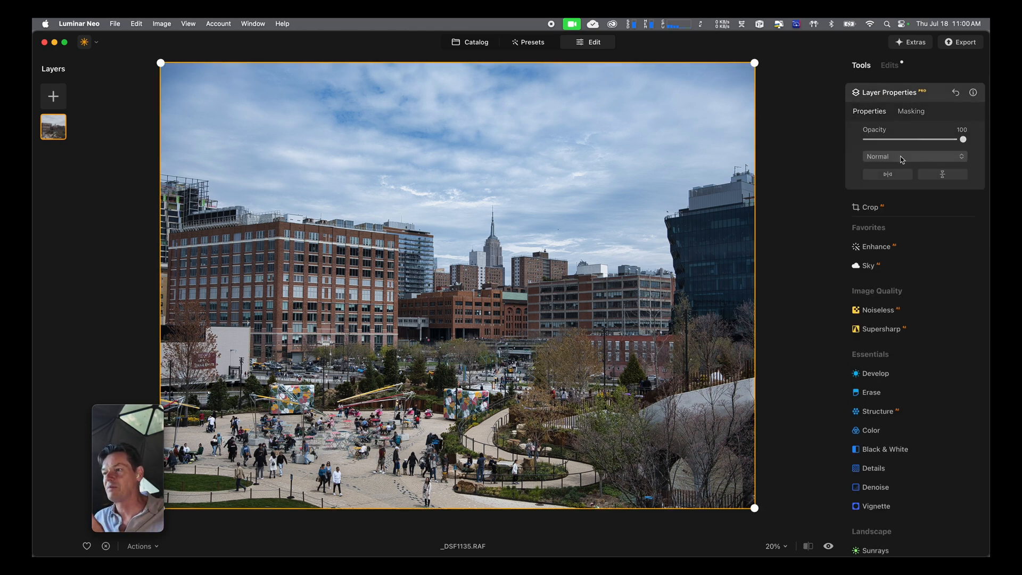
click(932, 92)
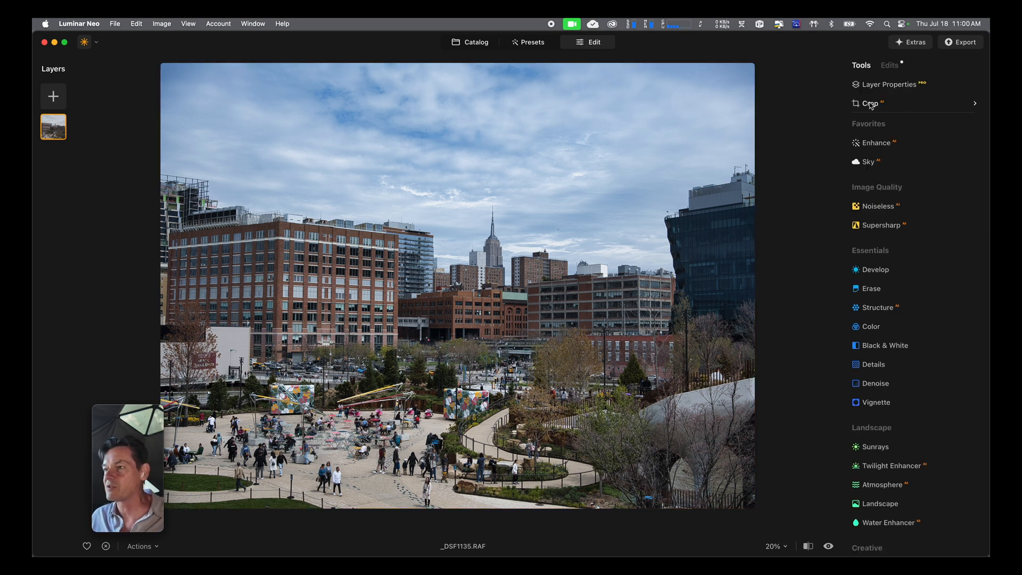
Set the Enhance tool's Accent to 31 on the city photo
click(881, 144)
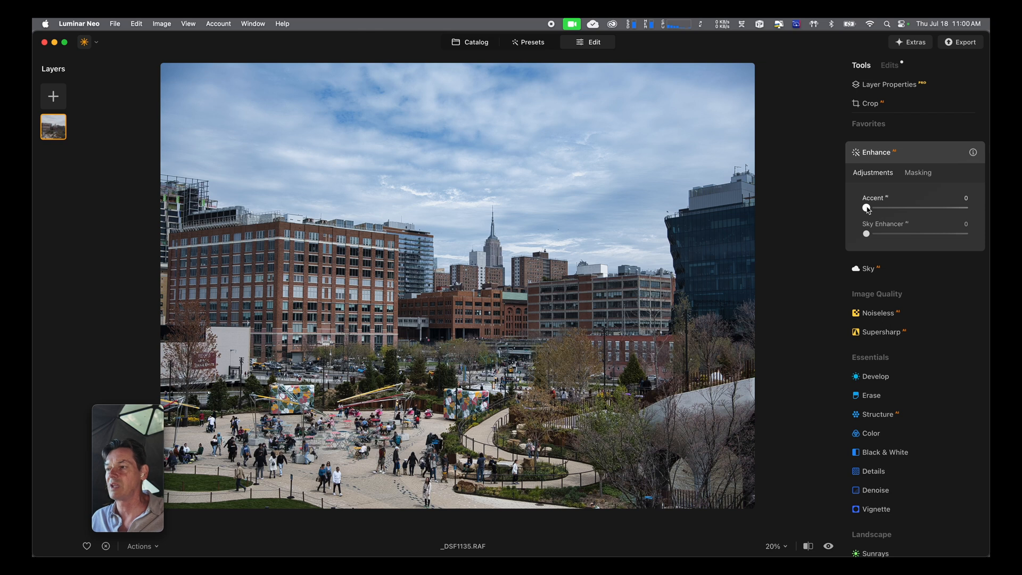
mouse_move(866, 208)
mouse_down()
mouse_move(985, 228)
mouse_move(847, 211)
mouse_up()
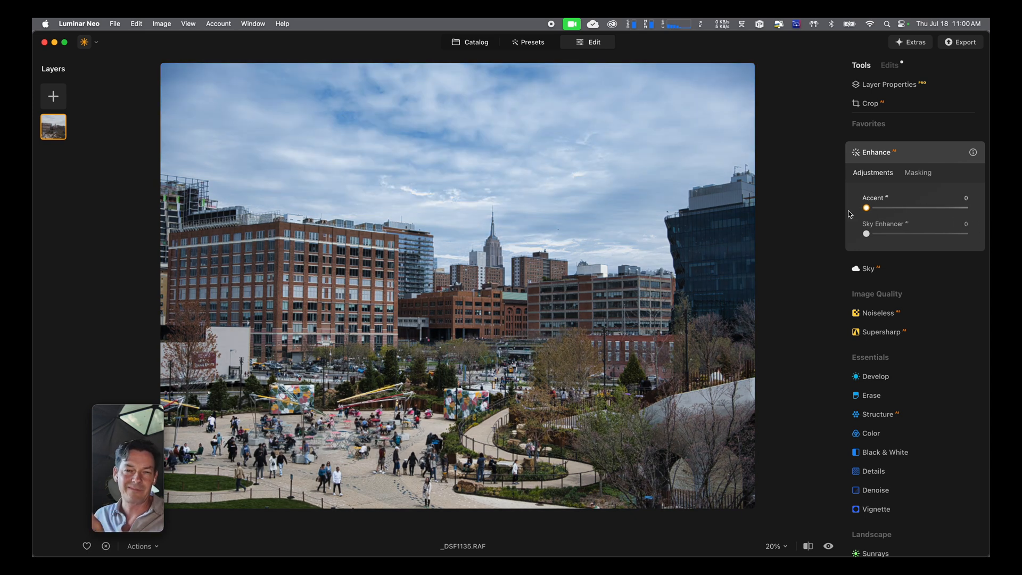
mouse_move(850, 214)
mouse_down()
mouse_move(953, 217)
mouse_move(892, 218)
mouse_move(909, 219)
mouse_move(897, 218)
mouse_move(898, 234)
mouse_move(970, 242)
mouse_move(858, 232)
mouse_up()
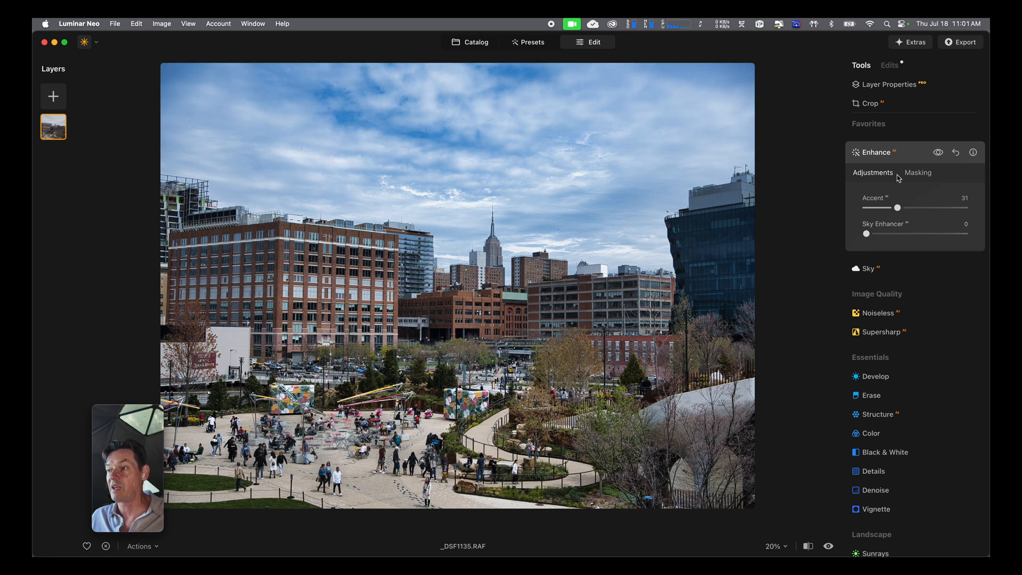
Try the Starry Night 2 and Blue Sky 6 replacement skies on the city photo and reset the Sky tool
click(917, 149)
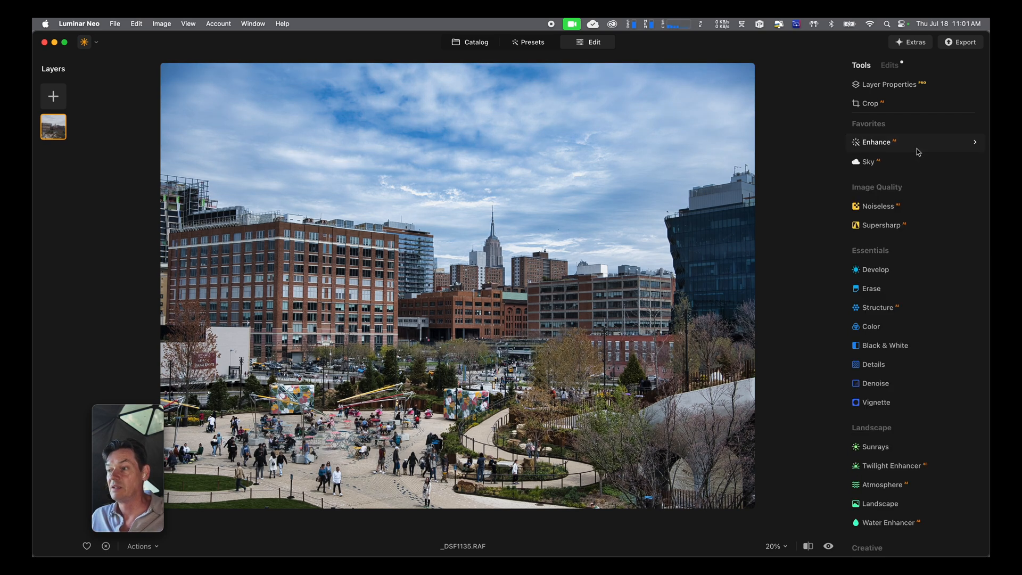
click(894, 166)
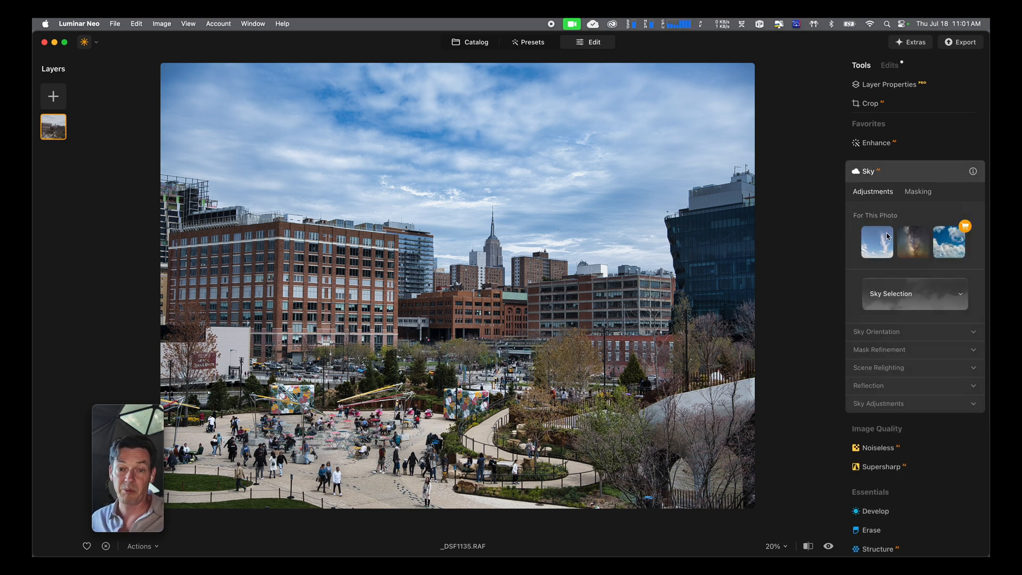
click(913, 243)
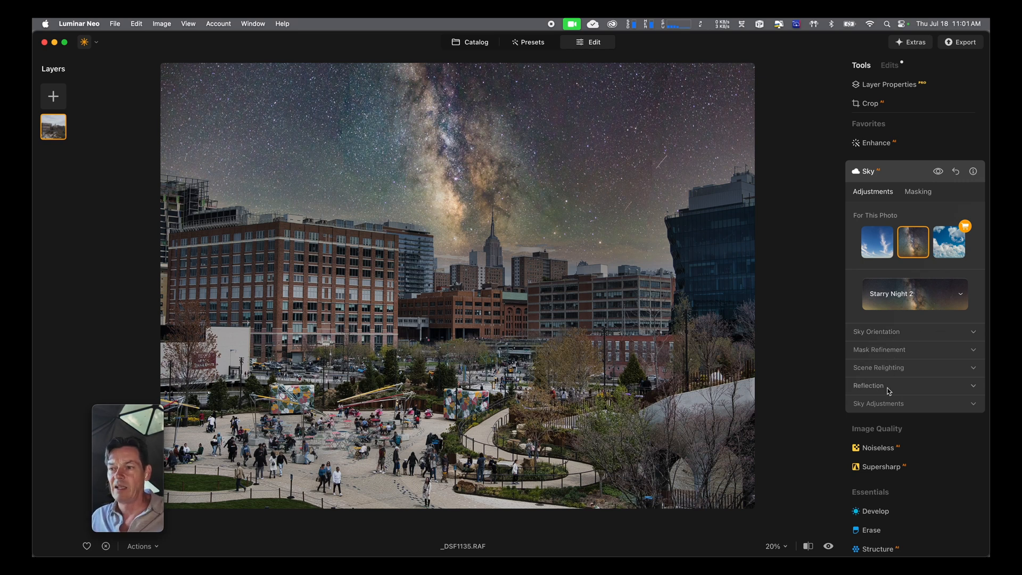
click(876, 244)
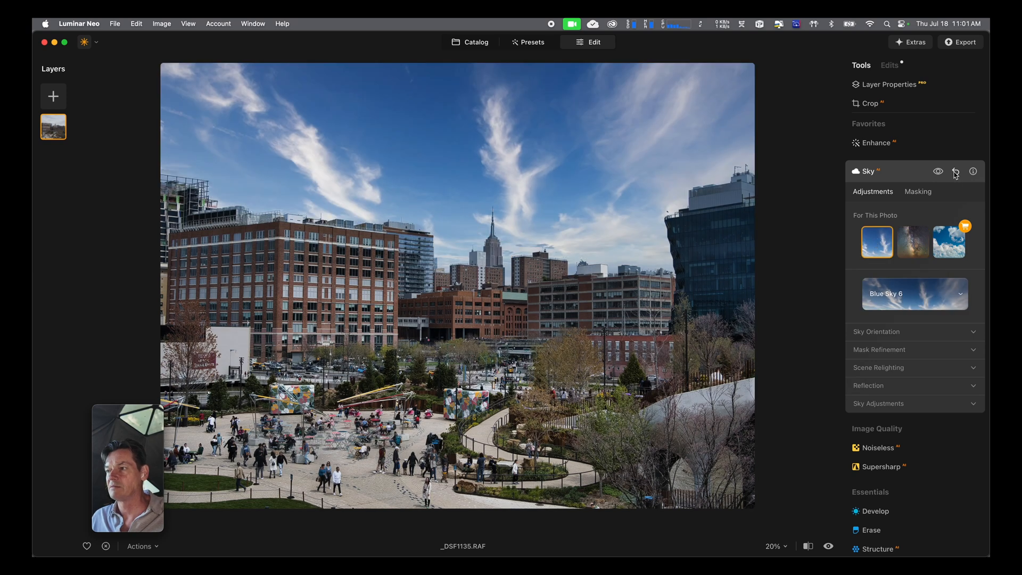
click(956, 172)
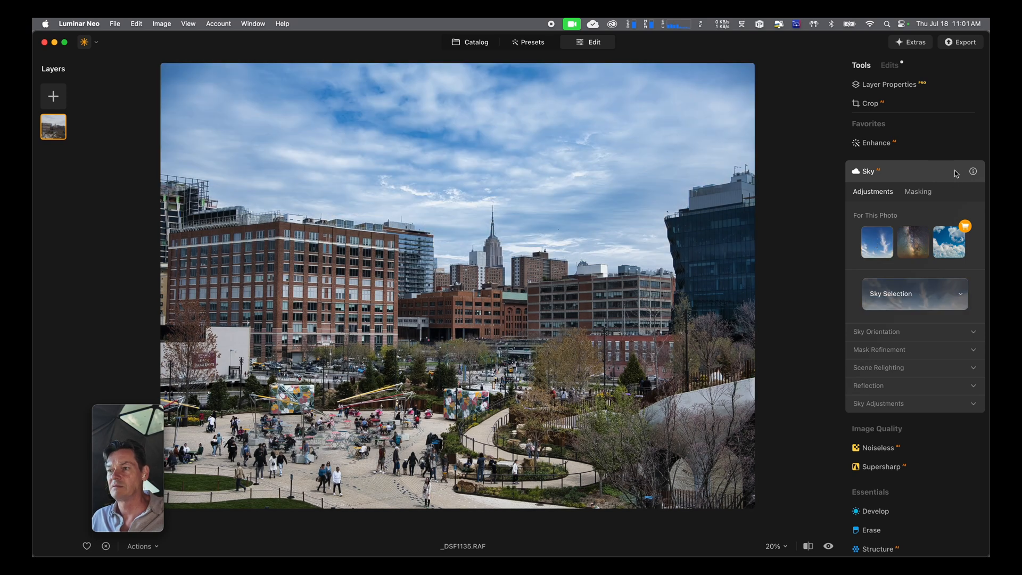
click(913, 172)
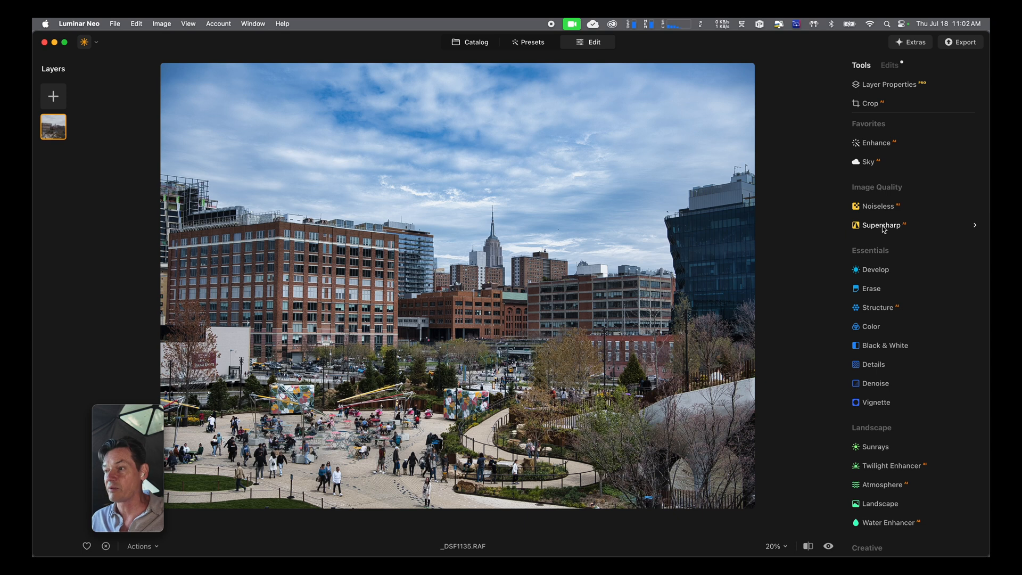
Review the adjustment options of the Supersharp tool
click(884, 226)
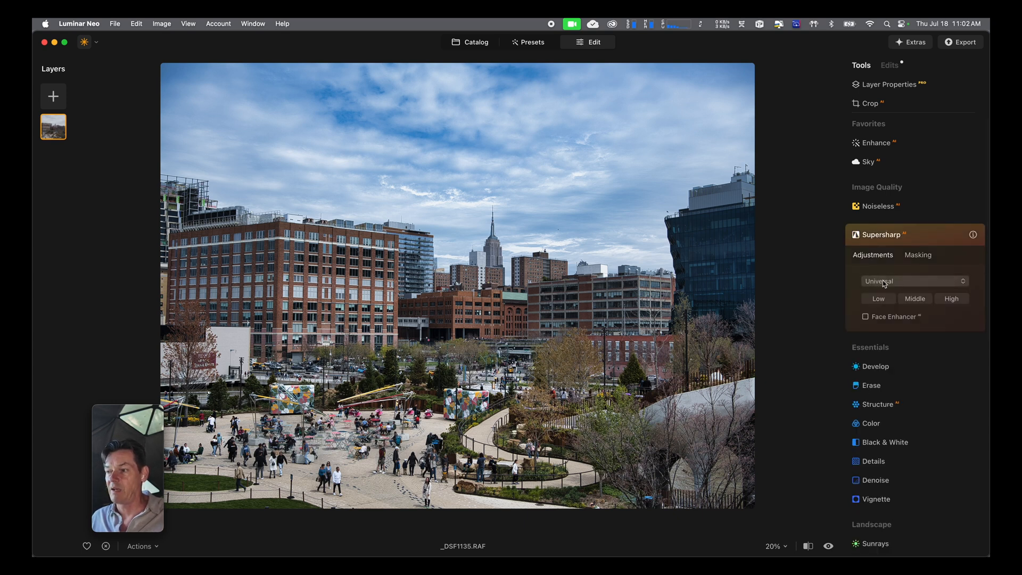
click(925, 236)
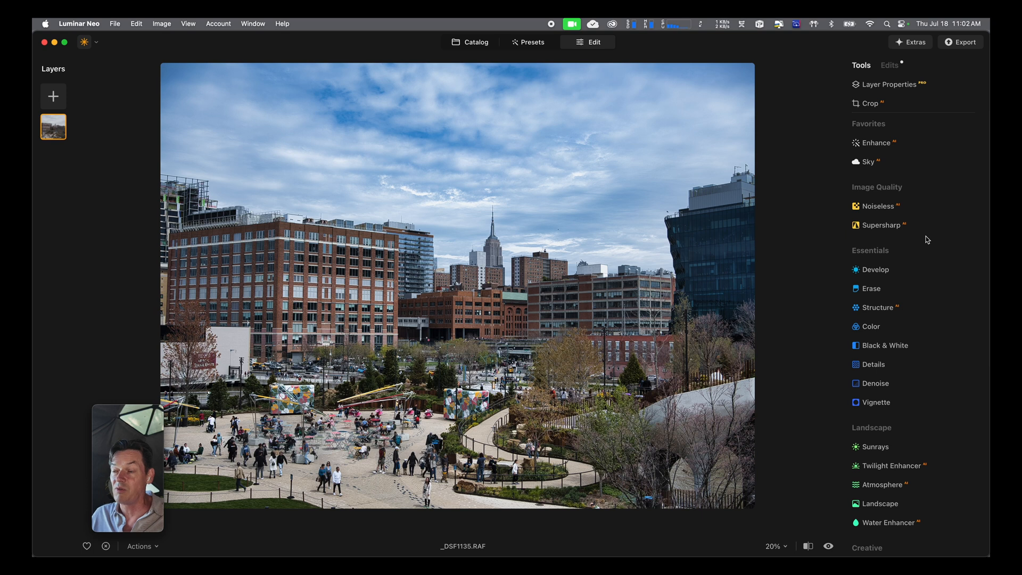
Try Exposure and Smart Contrast changes in the Develop tool, reset both to 0, and review its masking options
click(896, 271)
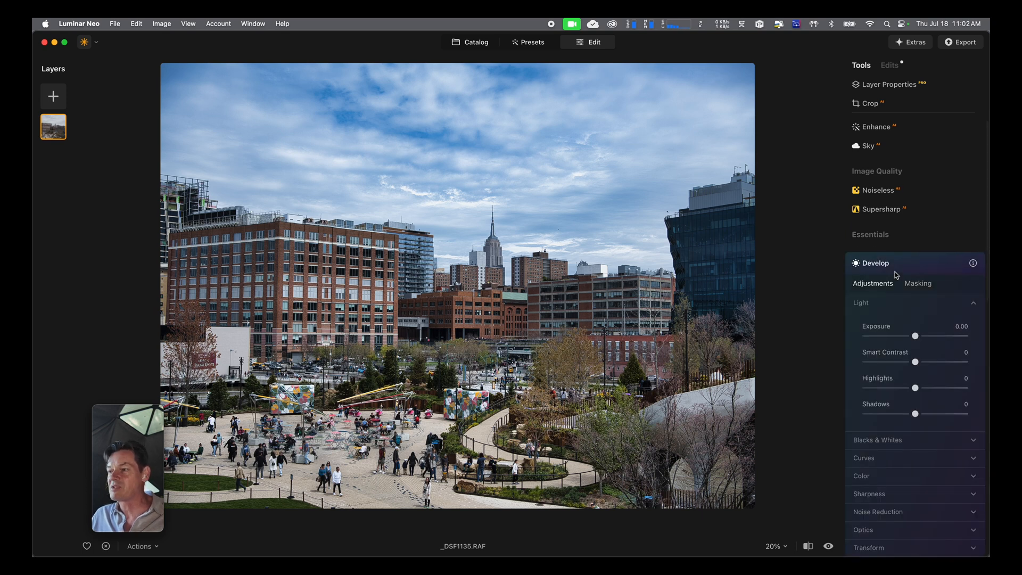
drag(911, 335, 921, 363)
double_click(919, 336)
double_click(918, 362)
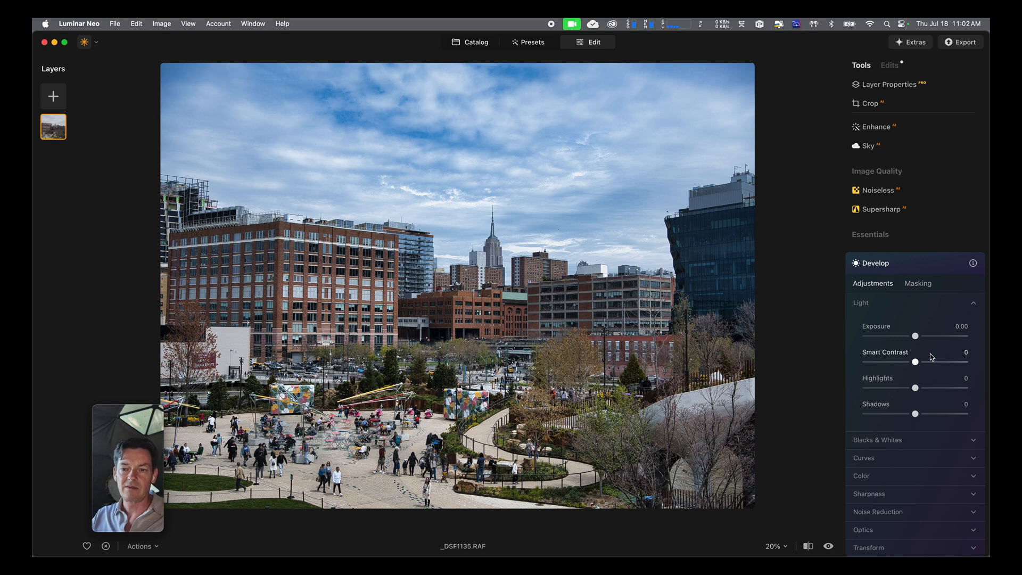
click(916, 285)
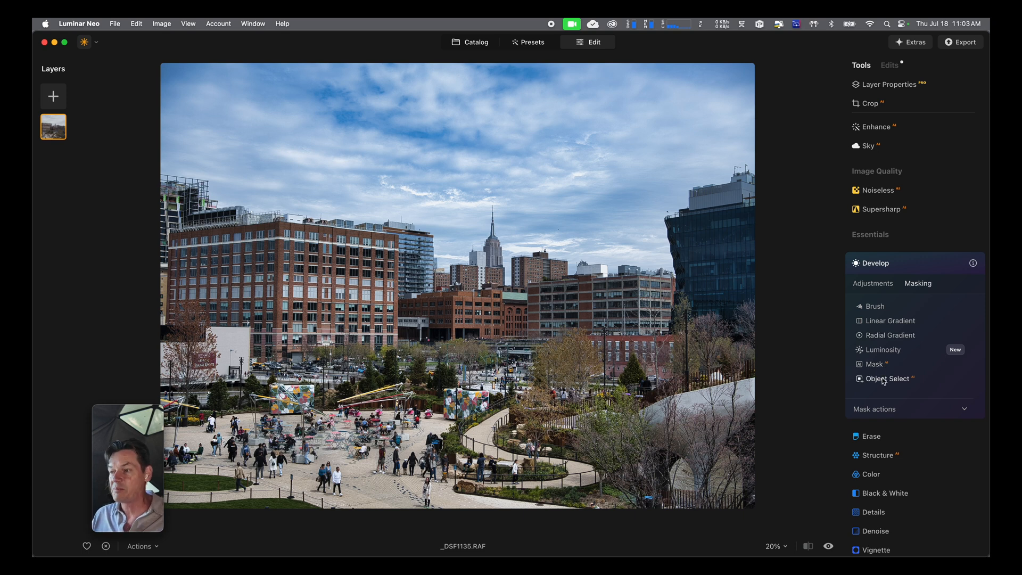
click(911, 264)
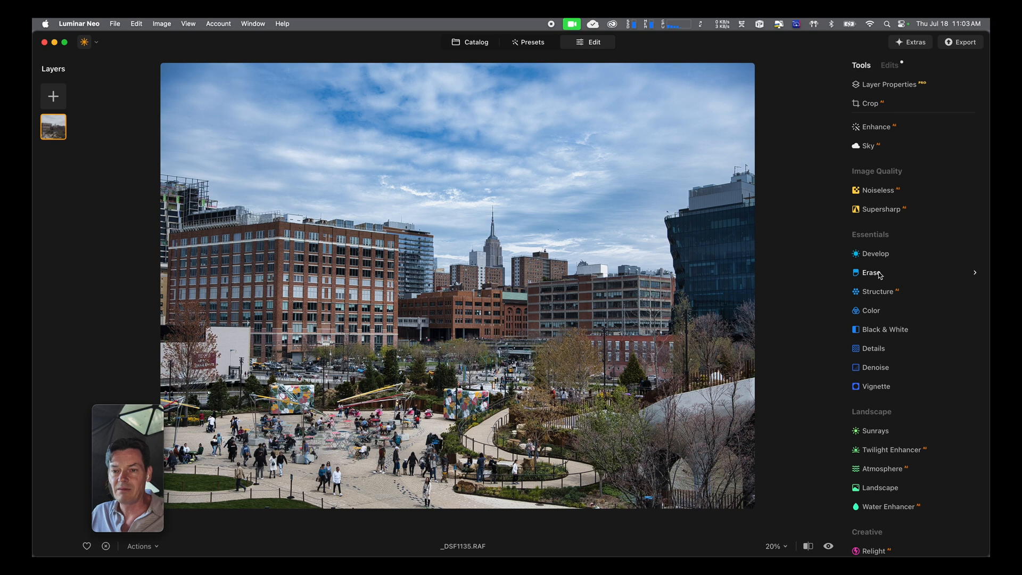
Review the Erase tool's object removal options and the Structure tool's Amount and Boost adjustments
click(909, 272)
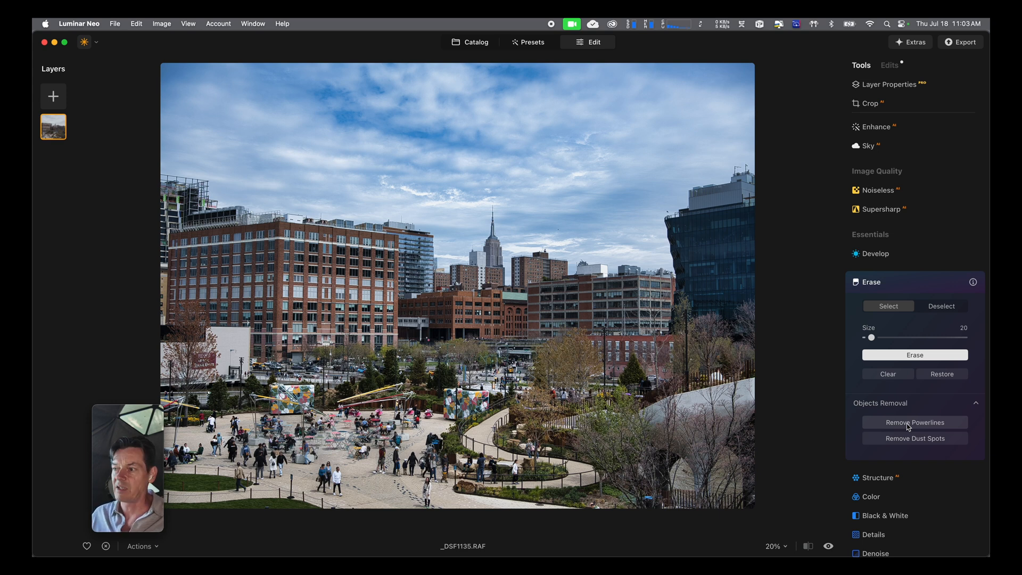
click(899, 281)
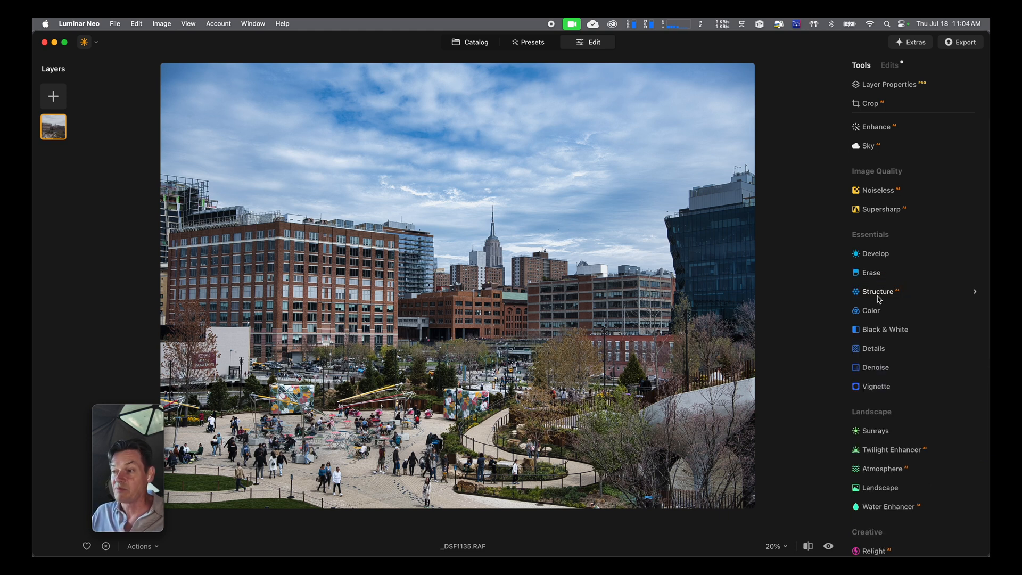
click(881, 298)
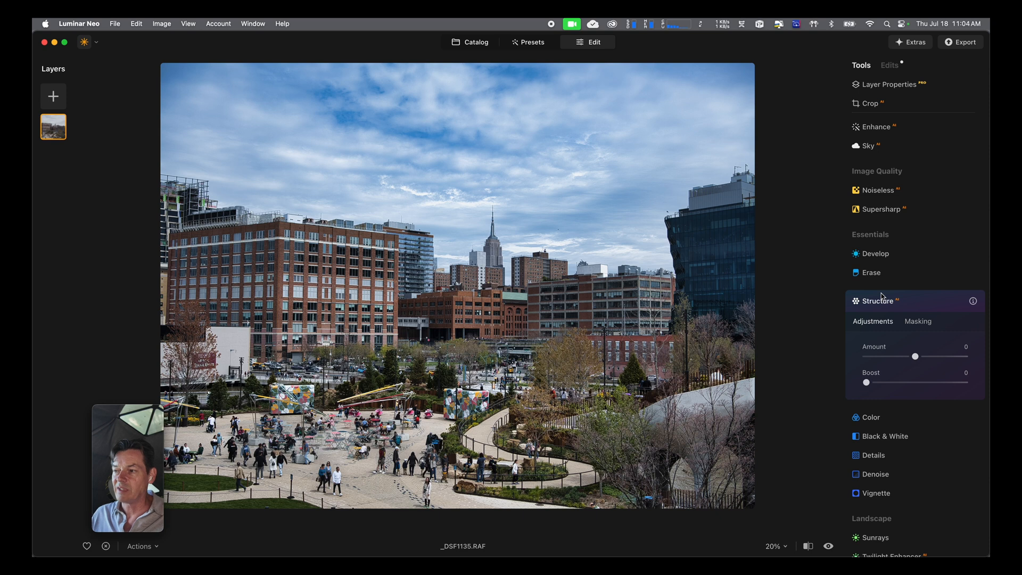
click(934, 300)
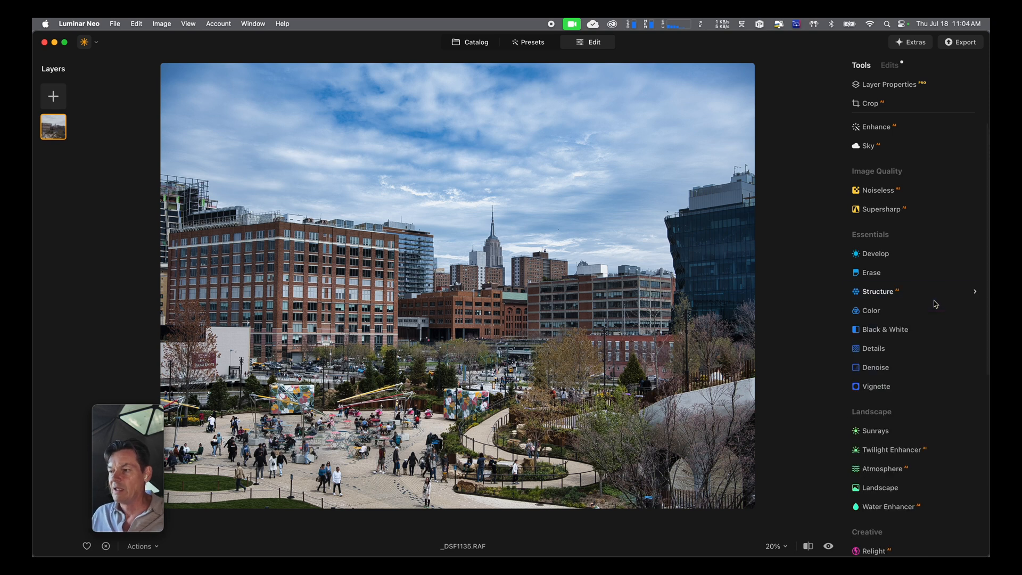
Review the Color tool's HSL hue settings and set Remove Color Cast to about 48 on the city photo
click(911, 316)
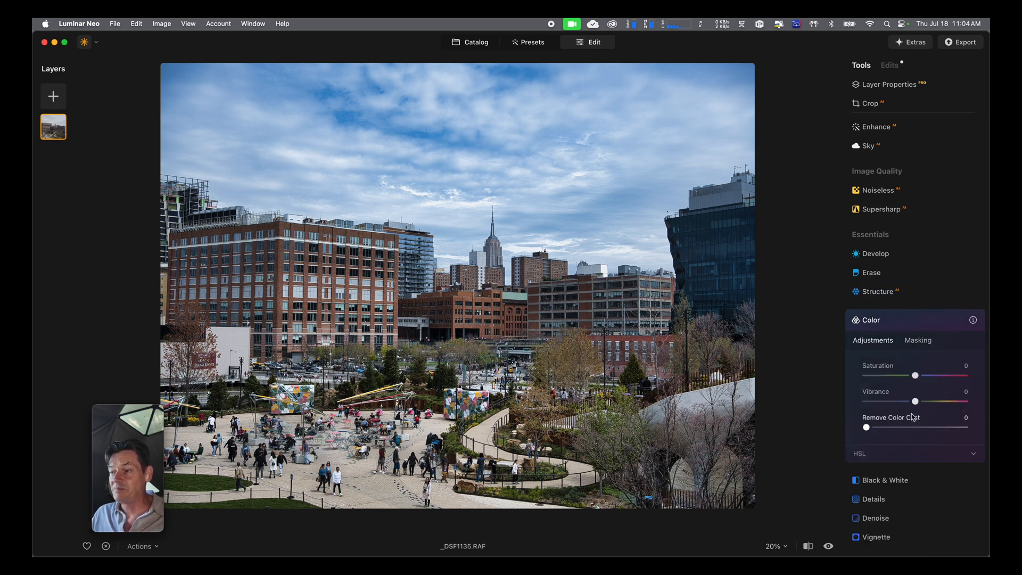
click(973, 455)
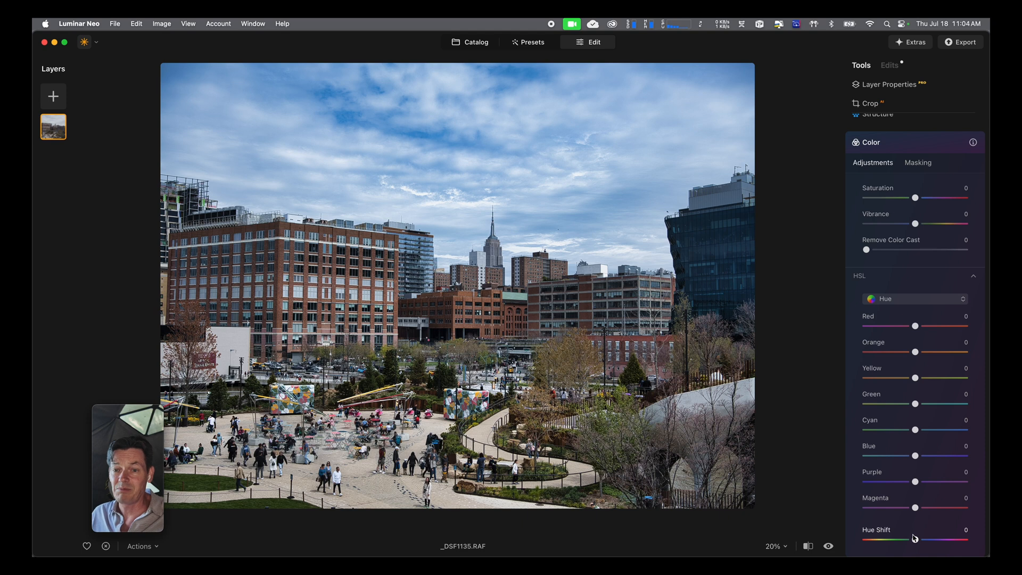
click(973, 277)
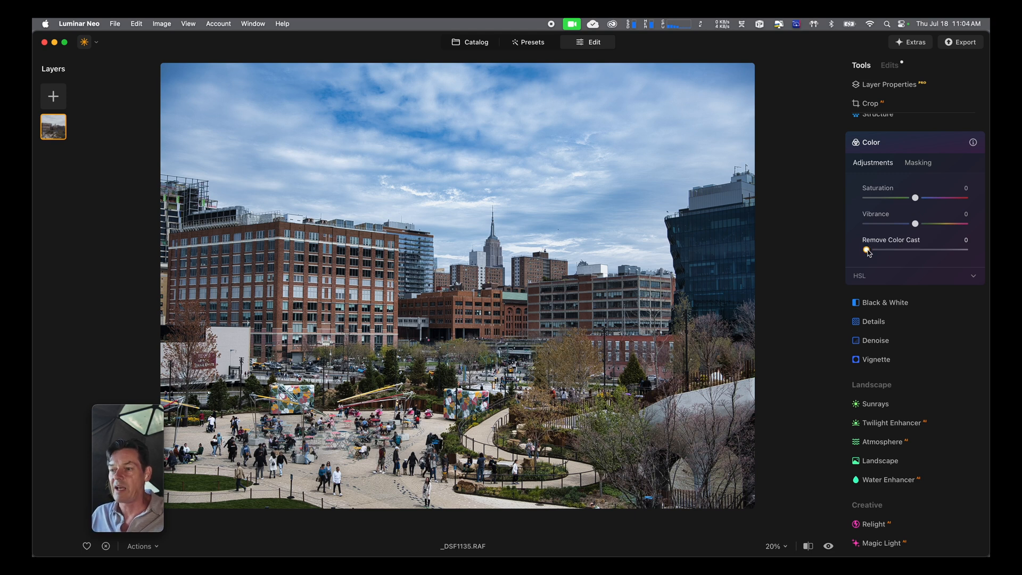
drag(868, 252, 917, 262)
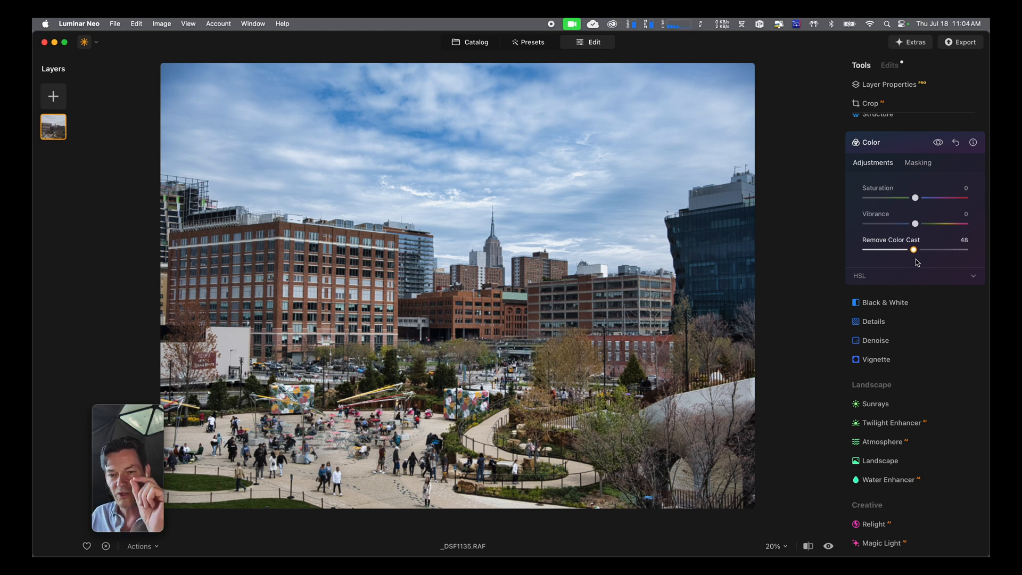
drag(912, 262, 914, 261)
click(908, 144)
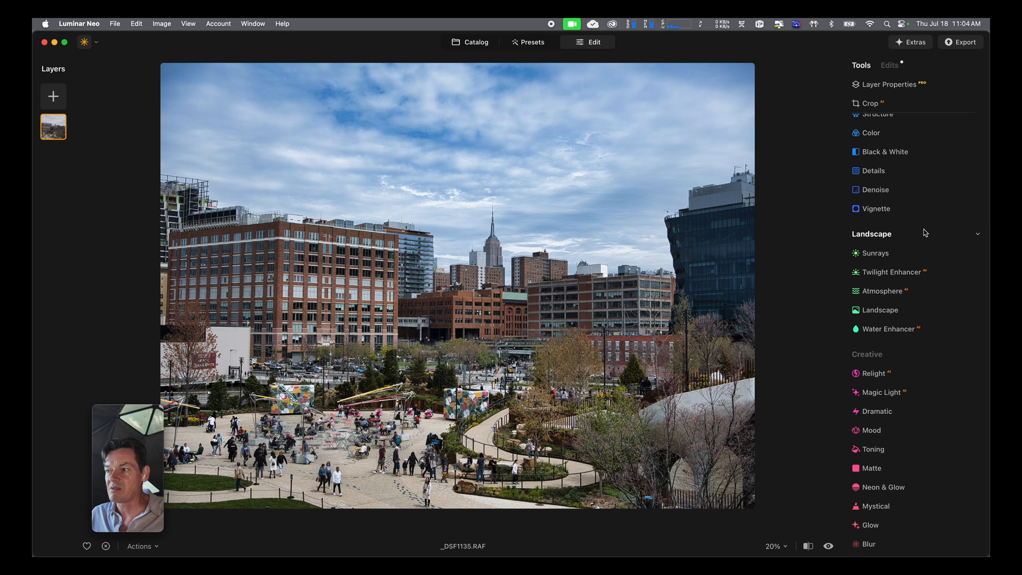
Try the Sunrays tool with an Amount of 34 on the city photo and return it to 0
click(895, 258)
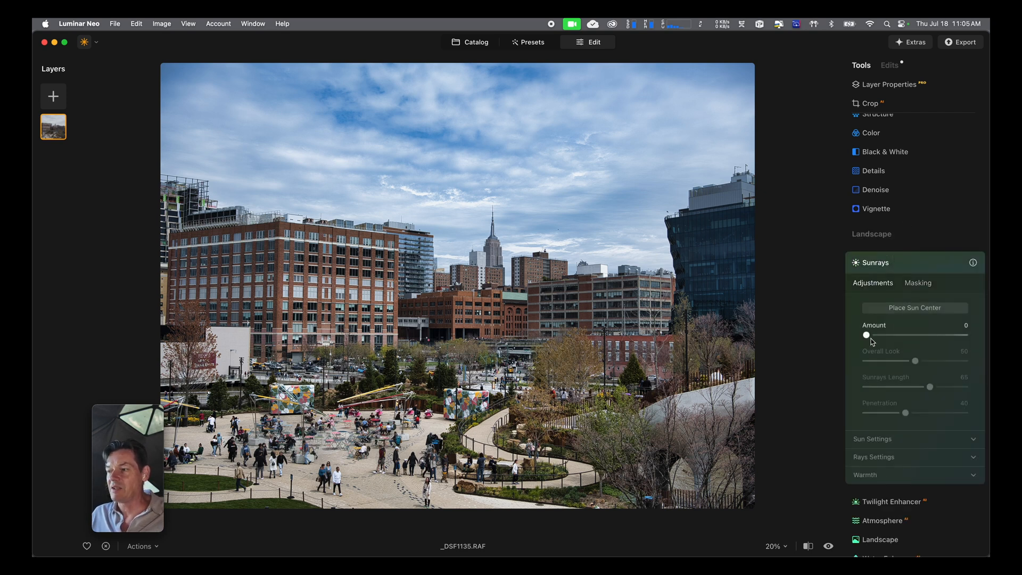
drag(867, 335, 902, 339)
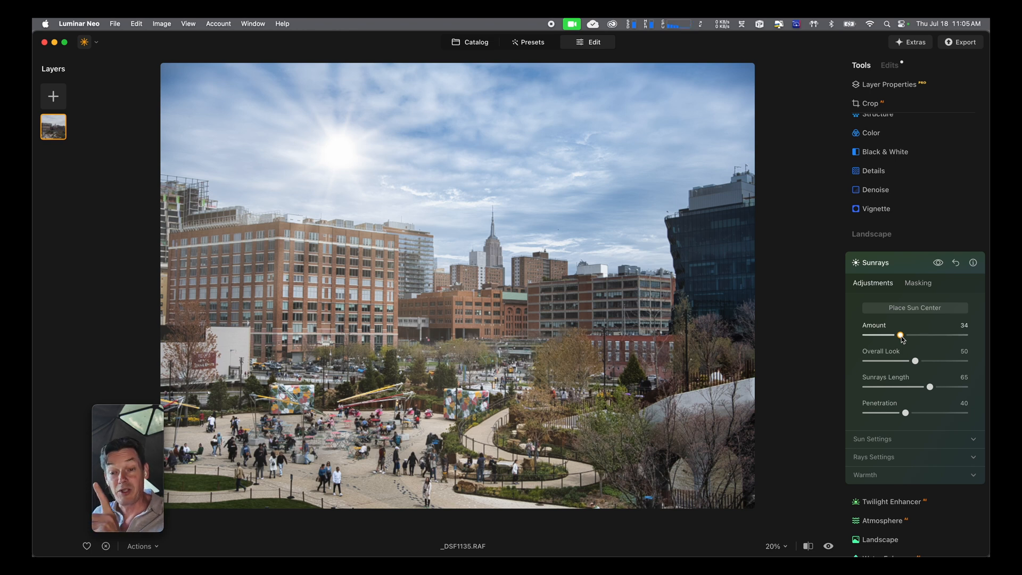
drag(902, 339, 863, 336)
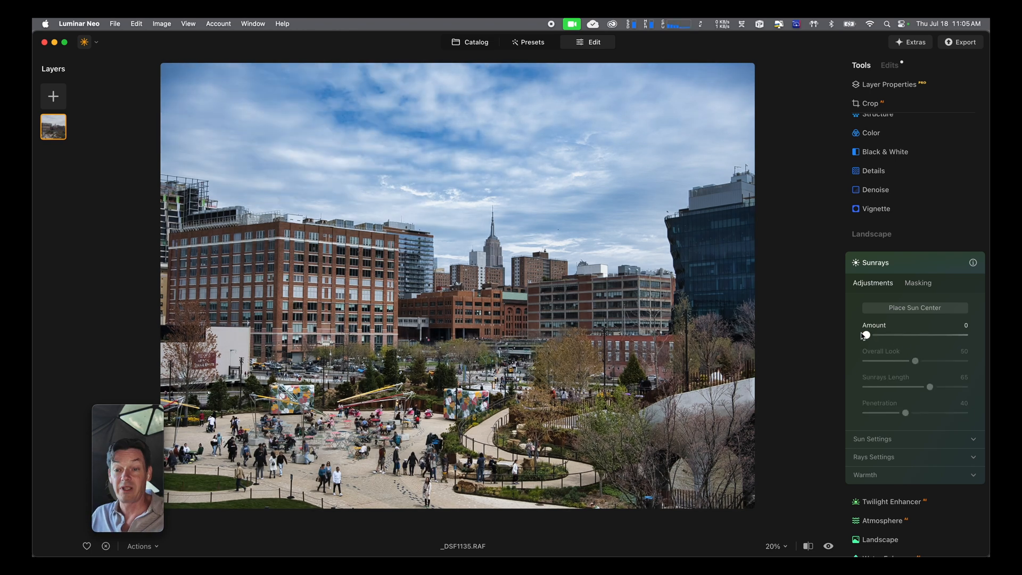
click(912, 269)
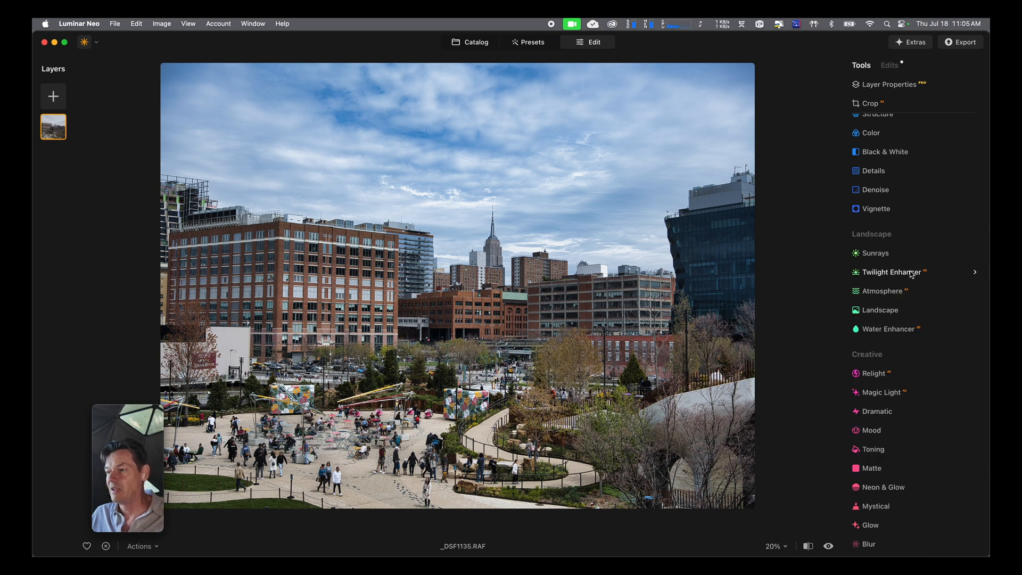
Try the Twilight Enhancer with the Mauve preset at an Amount of 36 and the Golden preset at 35
click(912, 273)
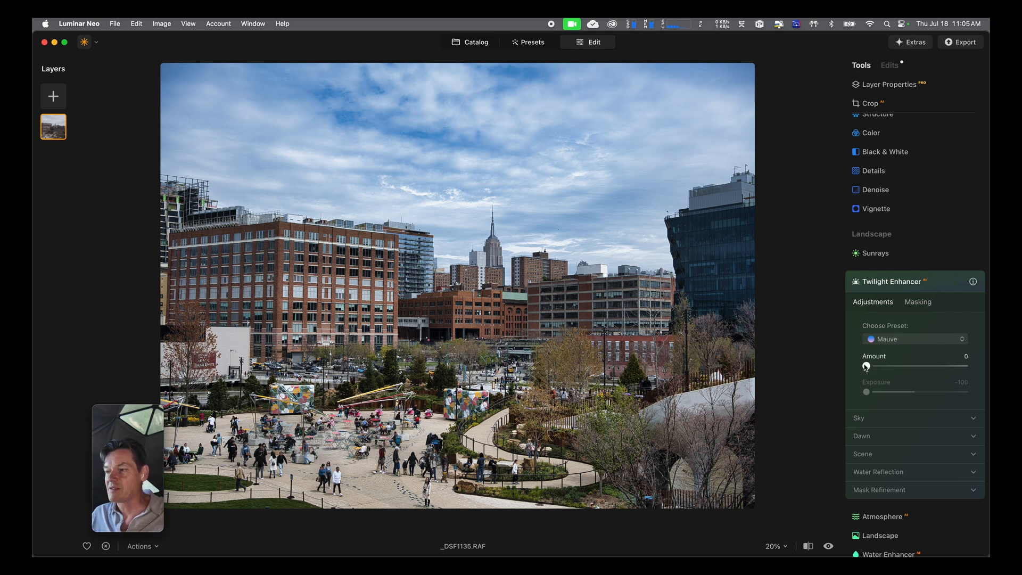
drag(867, 367, 904, 371)
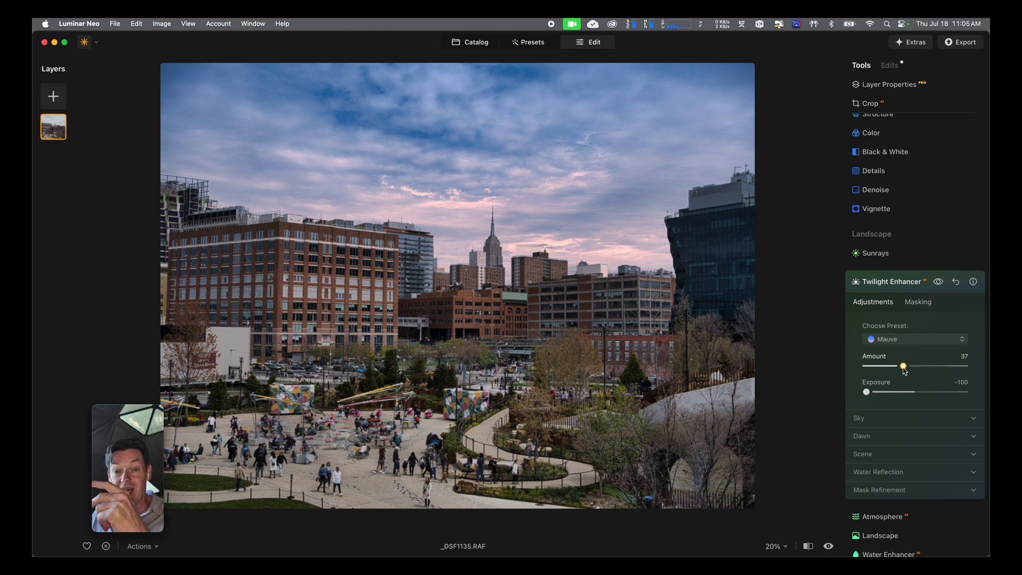
drag(904, 371, 902, 371)
click(897, 340)
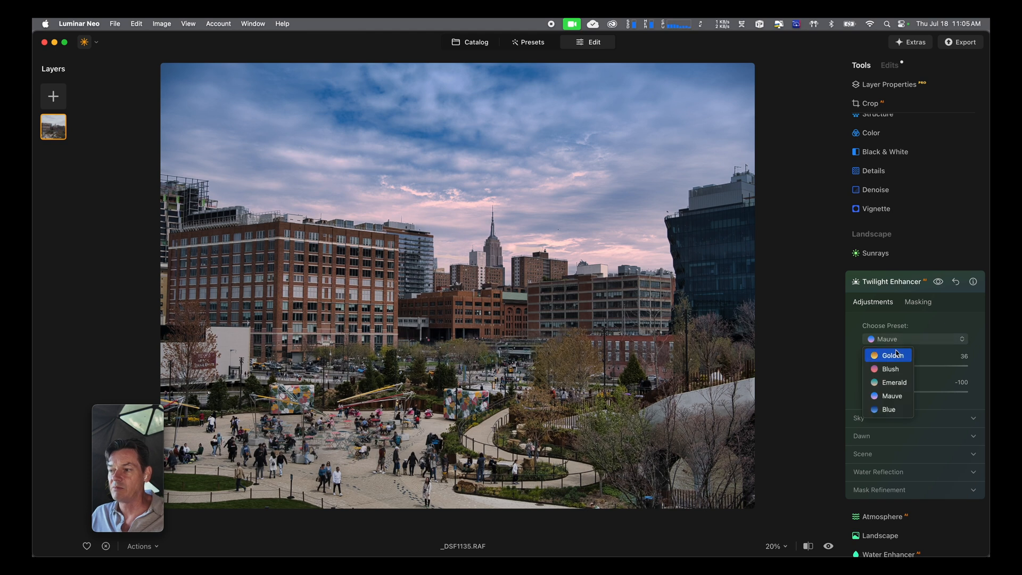
click(894, 353)
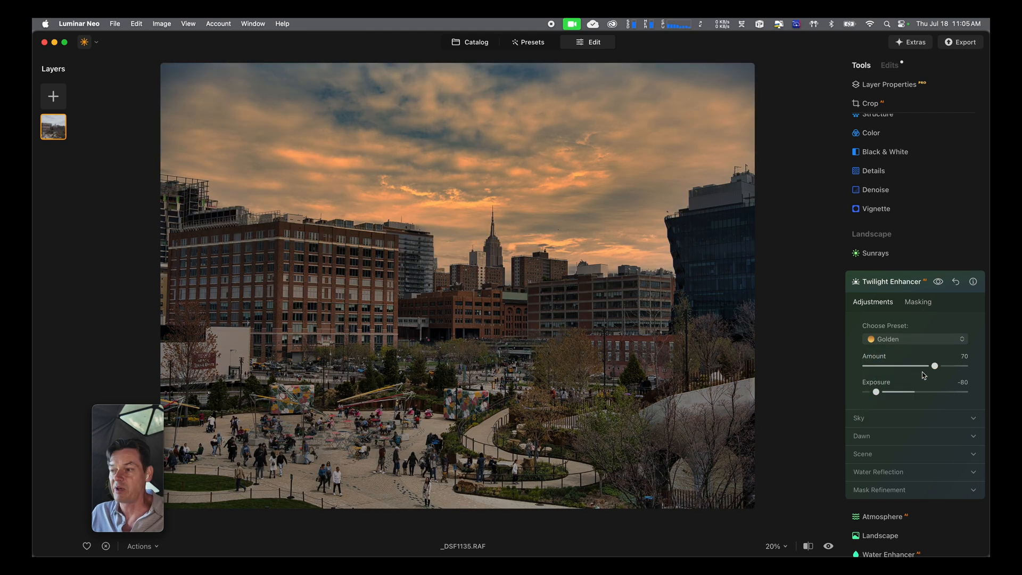
drag(933, 366, 899, 368)
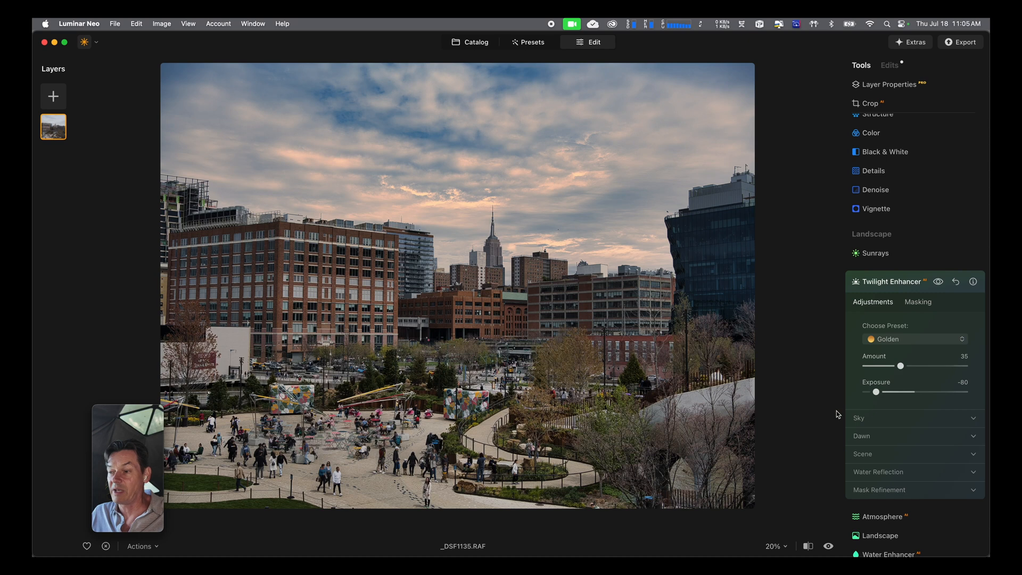
Review the Twilight Enhancer's Sky and Dawn settings and reset the tool
click(970, 419)
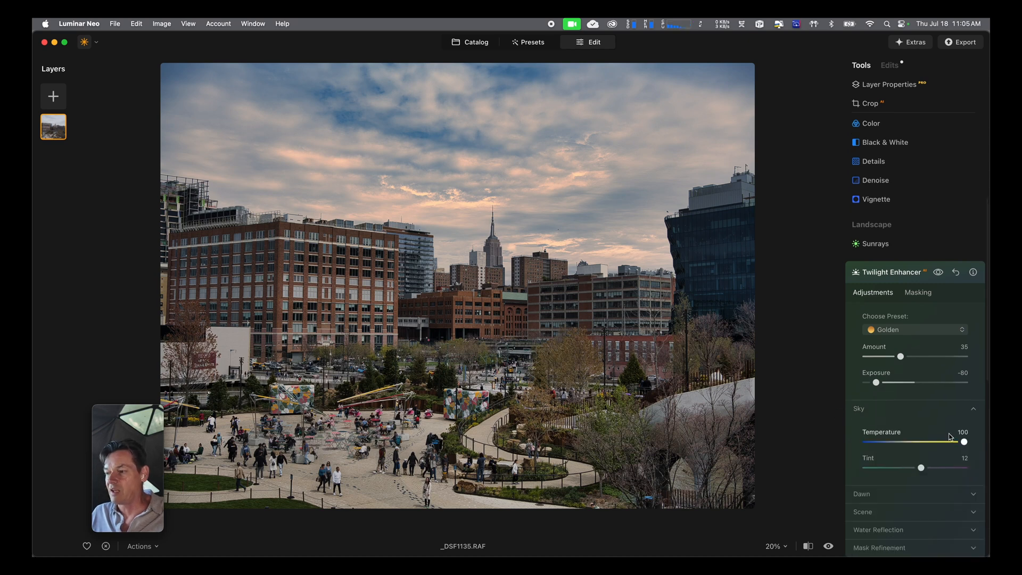
click(974, 409)
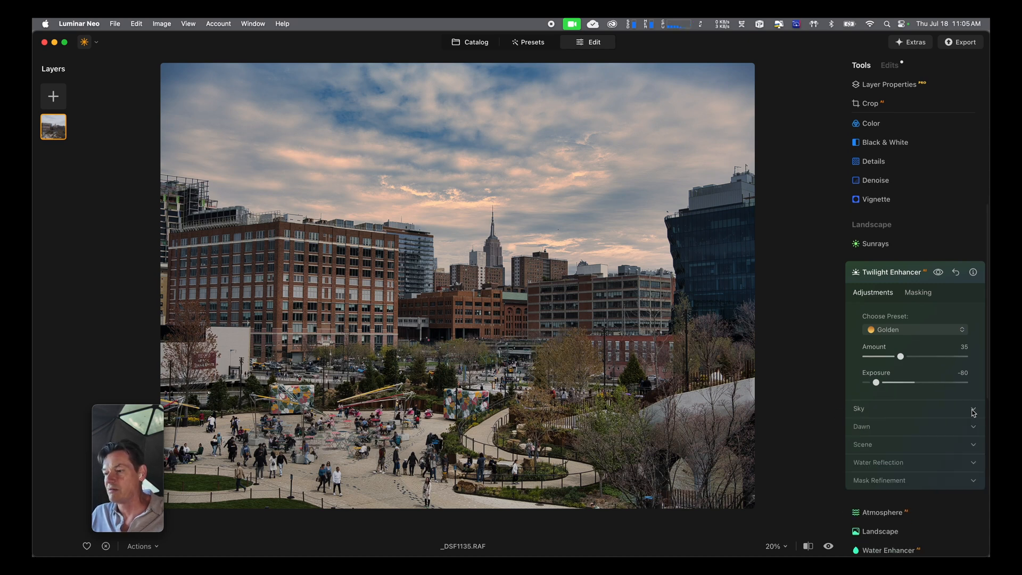
click(973, 426)
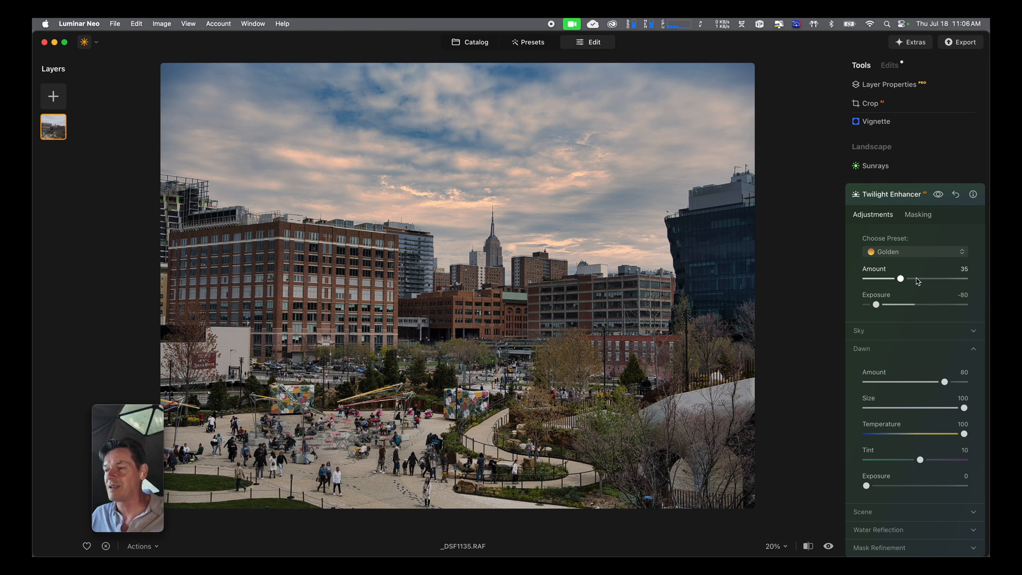
click(957, 195)
click(942, 197)
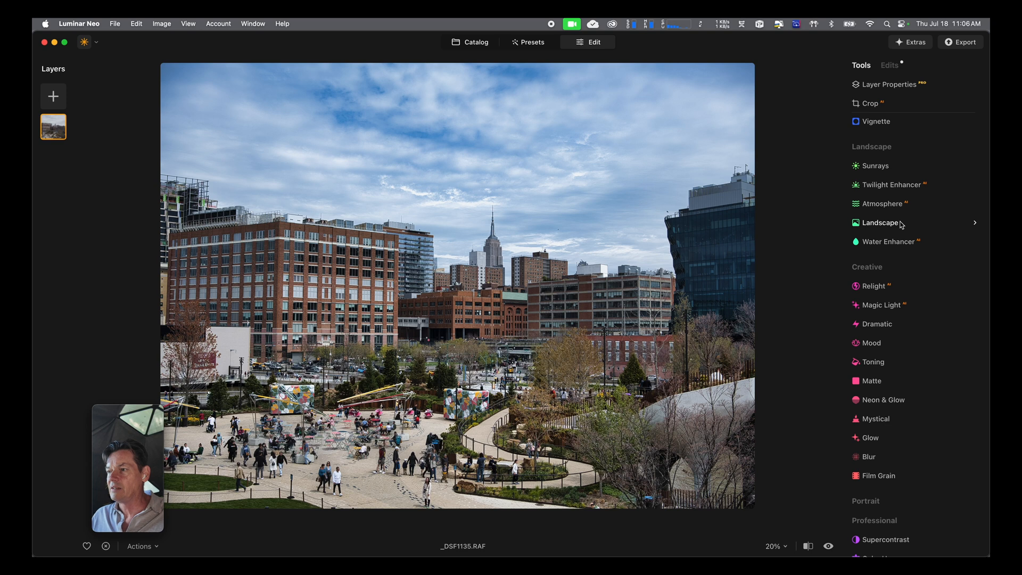
Try the Landscape tool's Golden Hour adjustment on the city photo and return it to 0
click(904, 223)
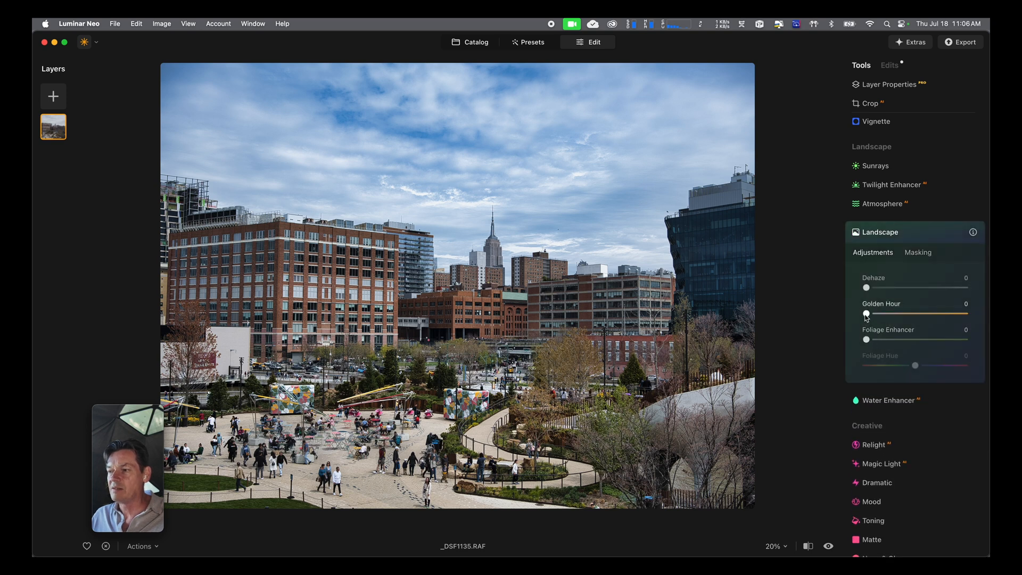
drag(902, 317, 861, 318)
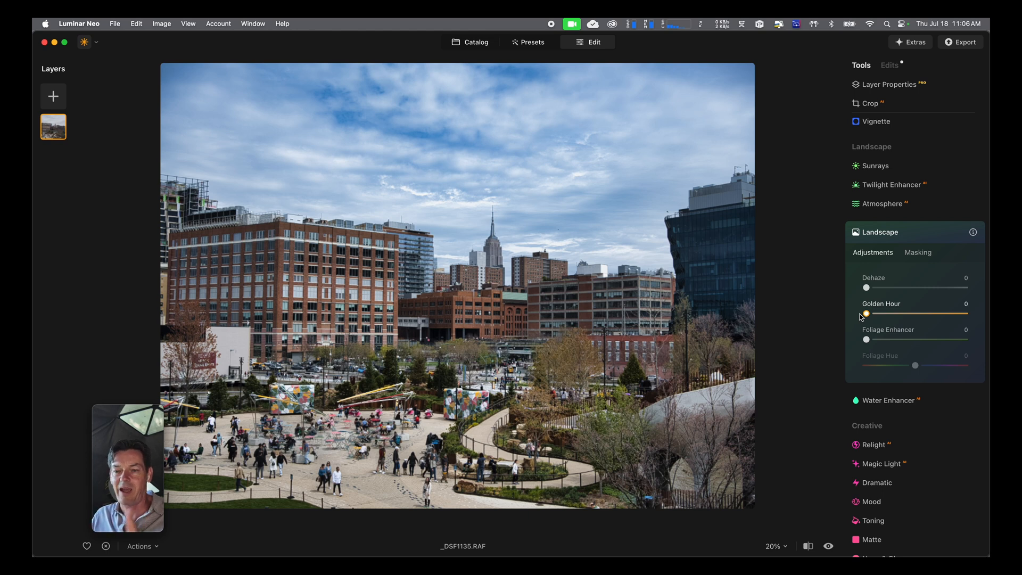
mouse_move(863, 315)
mouse_down()
mouse_move(953, 325)
mouse_move(865, 316)
mouse_up()
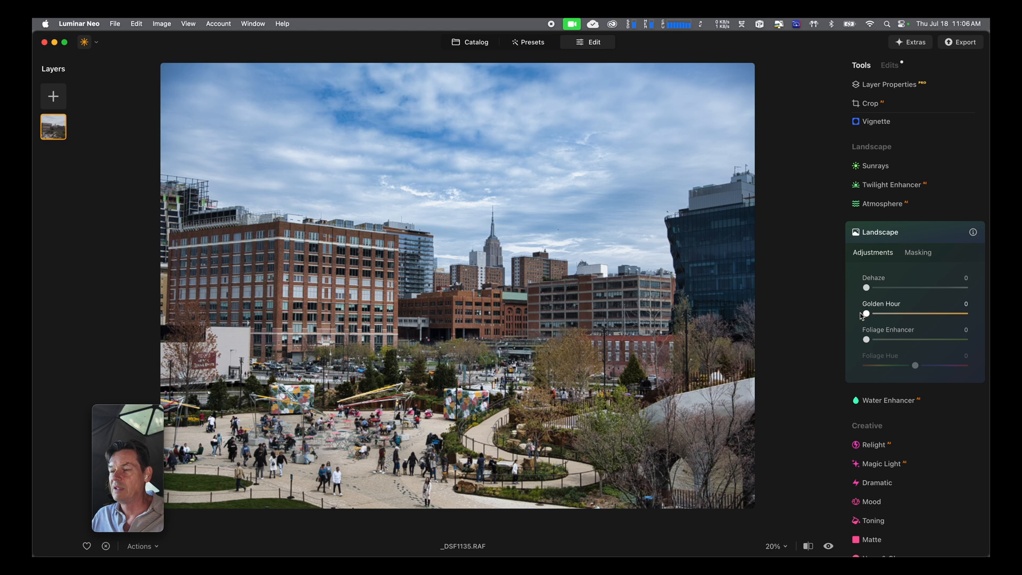
click(930, 238)
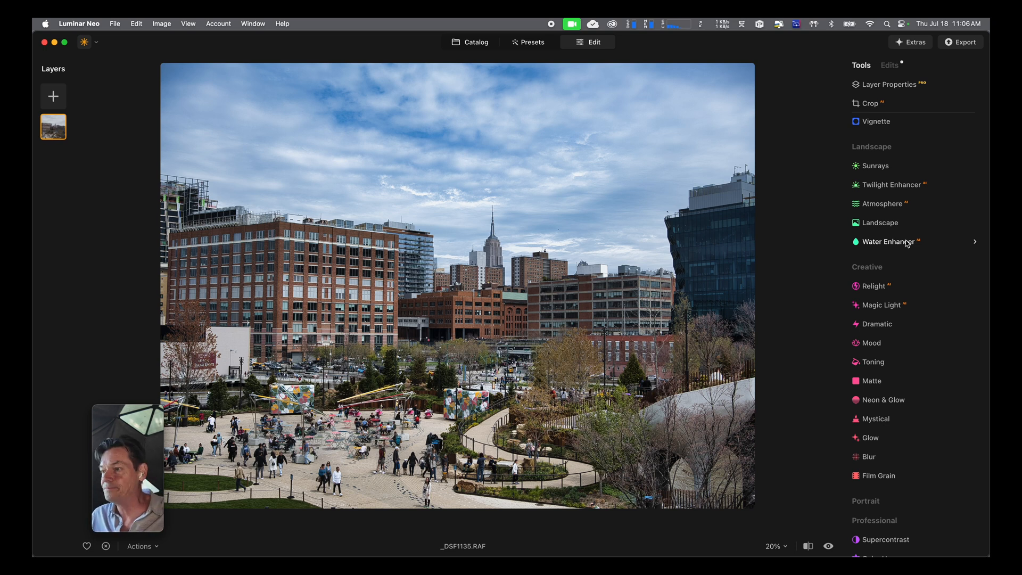
Set the Relight tool's Brightness Near to -1 on the city photo
click(881, 288)
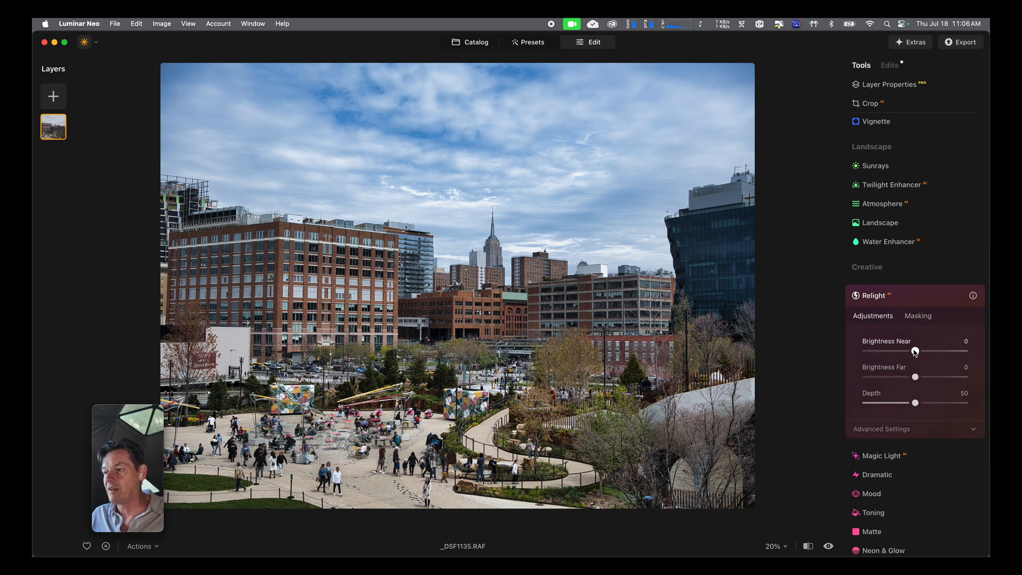
mouse_move(915, 351)
mouse_down()
mouse_move(866, 352)
mouse_move(941, 353)
mouse_move(884, 353)
mouse_move(914, 354)
mouse_up()
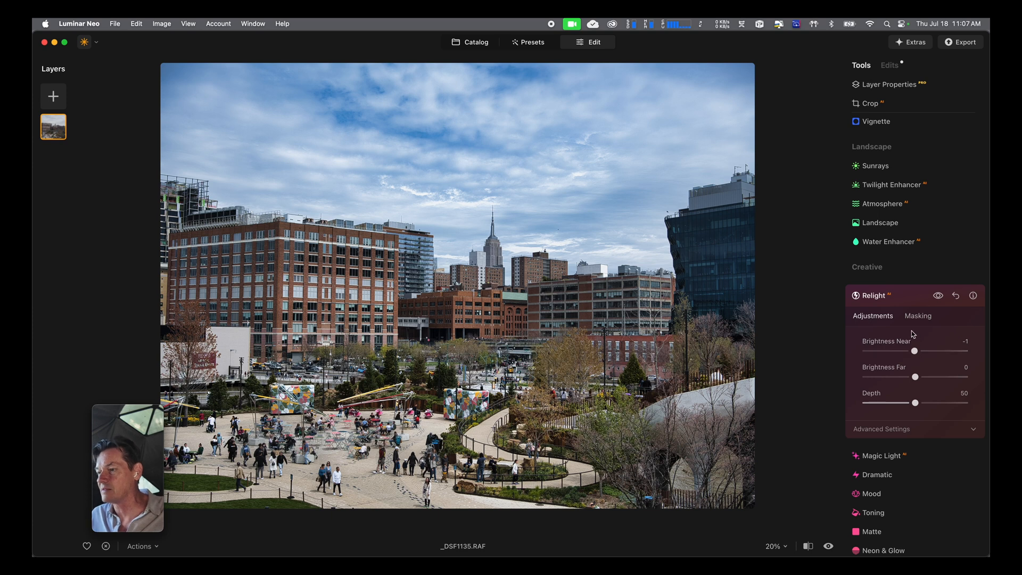
click(911, 296)
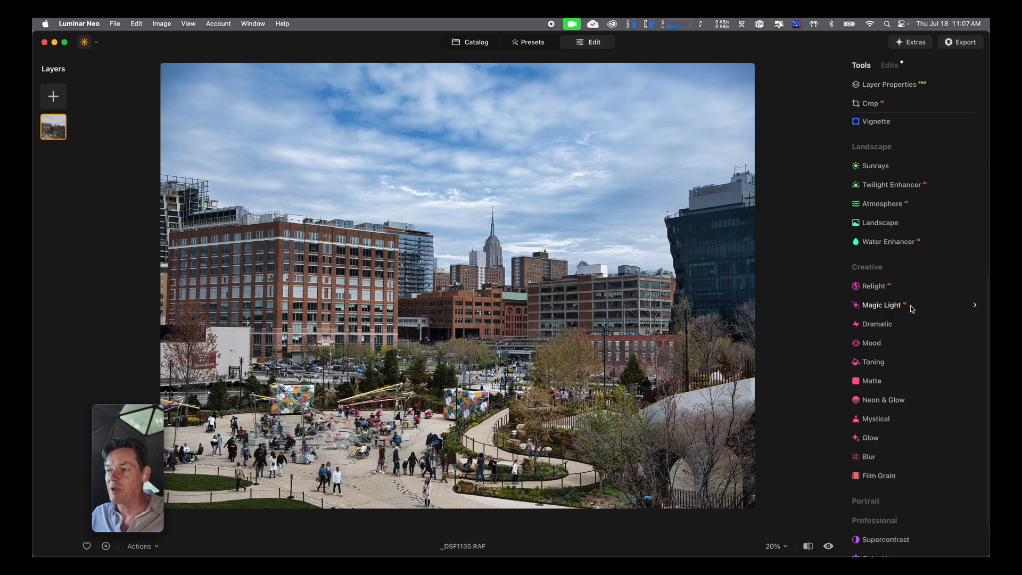
Browse the Mood tool's available LUTs, including the Custom LUTs and Creative collections, without applying one
click(885, 345)
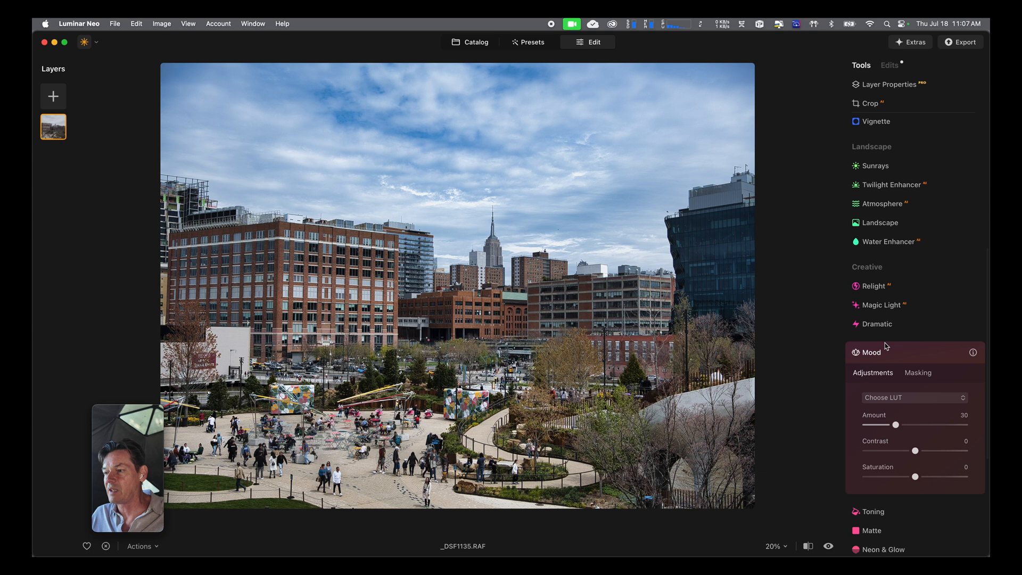
click(907, 397)
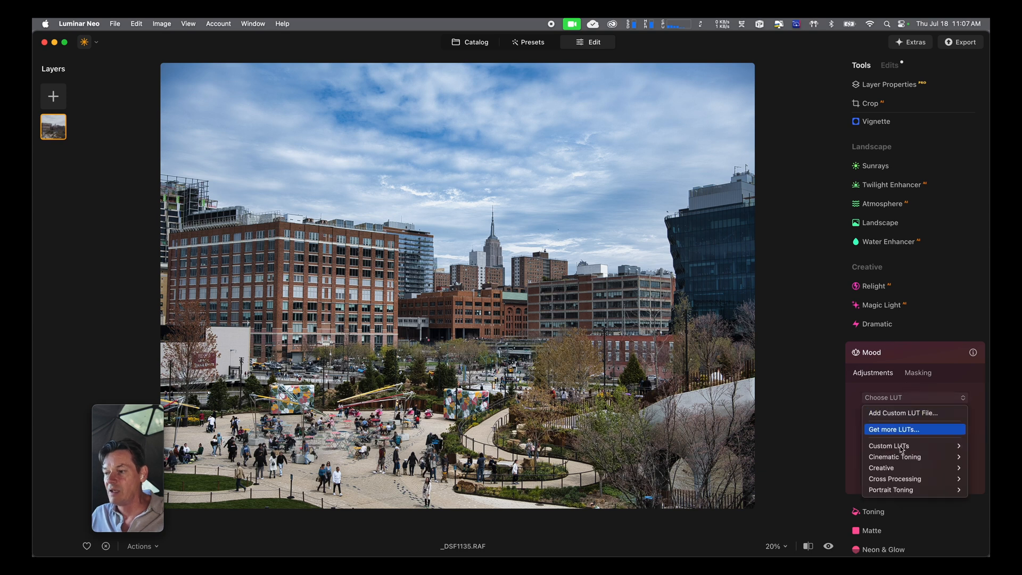
mouse_move(902, 458)
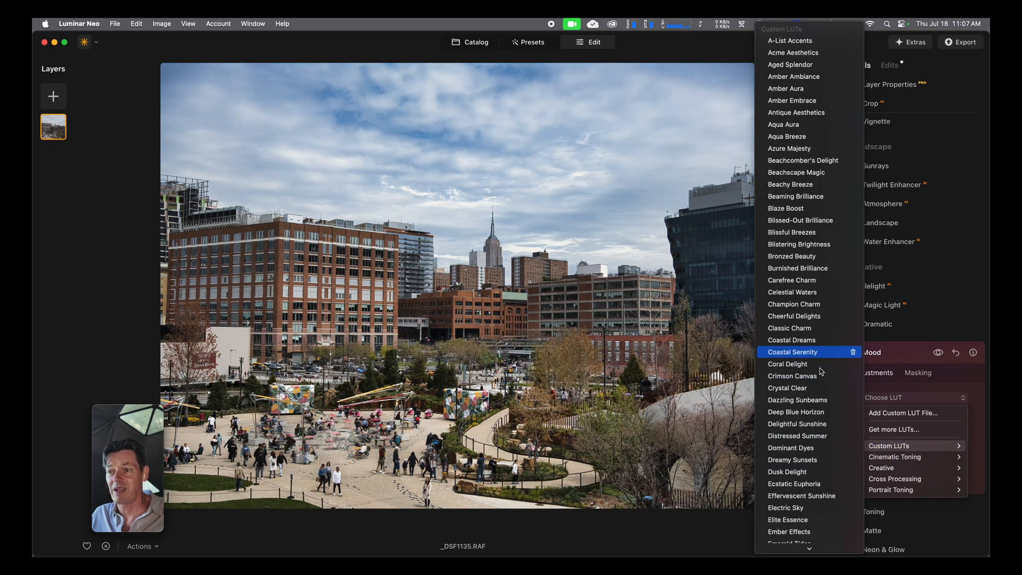
scroll(807, 459, down, 5)
scroll(807, 455, down, 20)
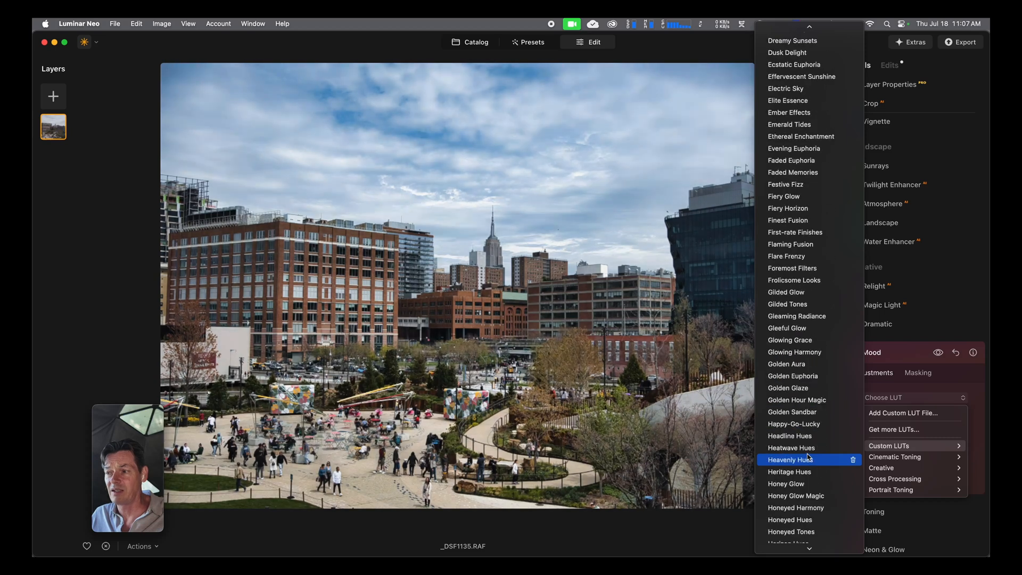
scroll(807, 454, down, 10)
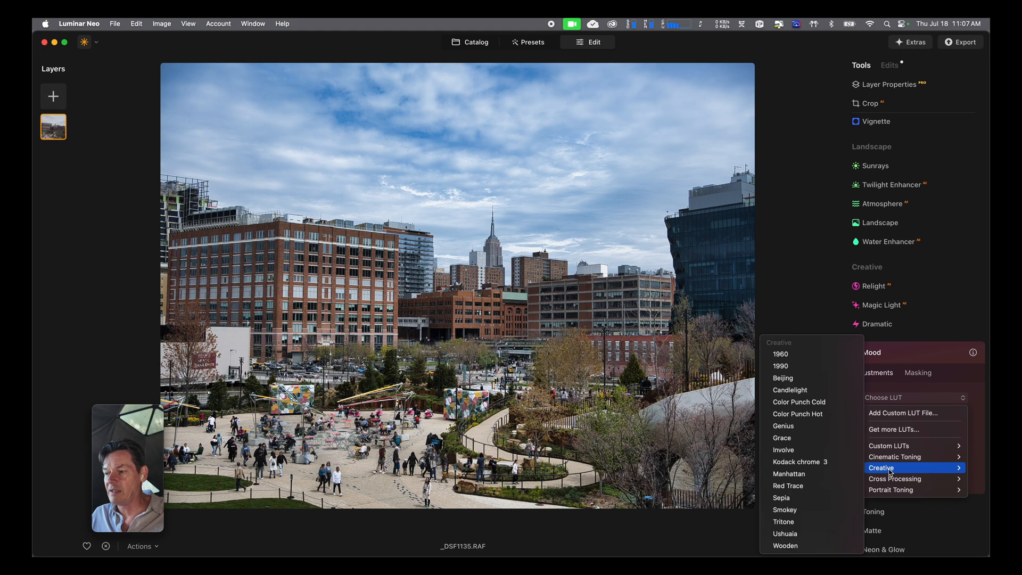
click(898, 398)
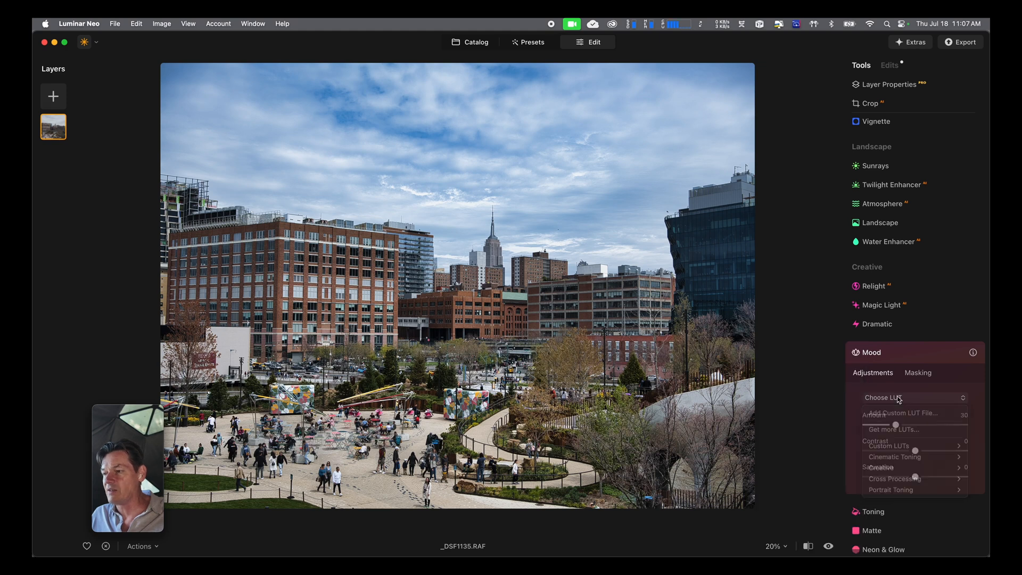
click(903, 353)
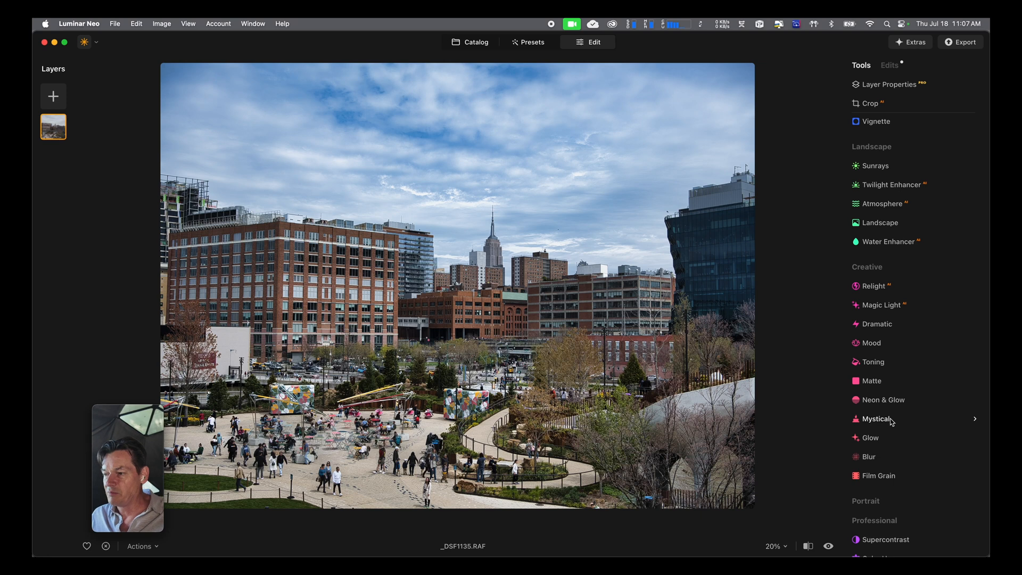
Expand the Portrait tools, then examine the Body, Skin and Supercontrast adjustments
scroll(891, 475, down, 2)
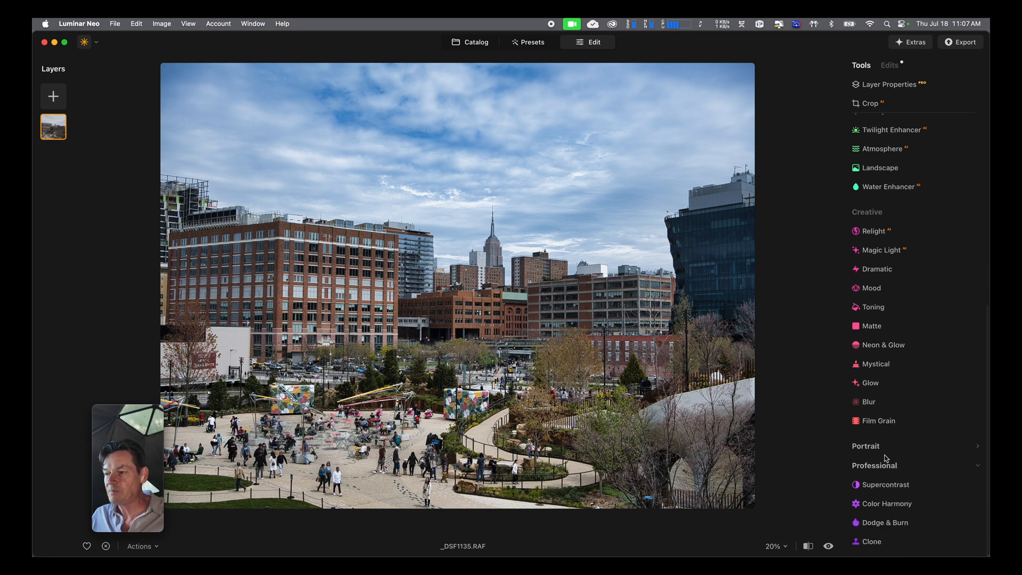
click(884, 450)
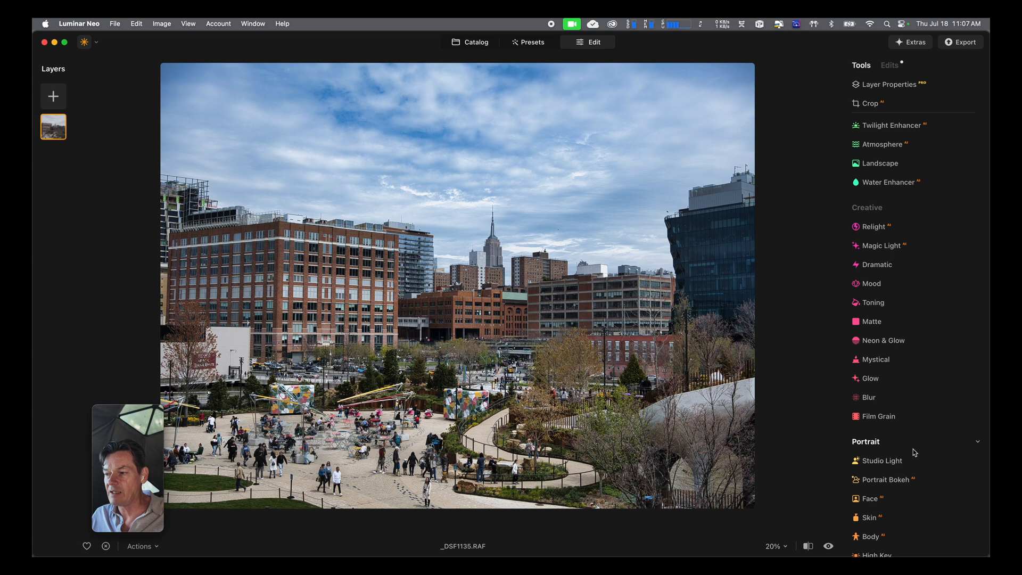
scroll(913, 451, down, 5)
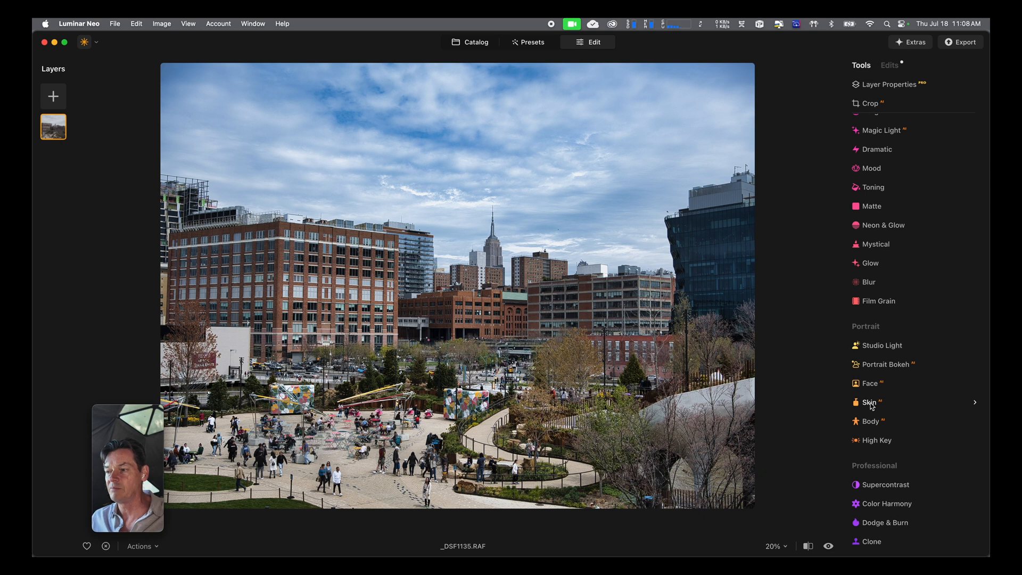
click(870, 421)
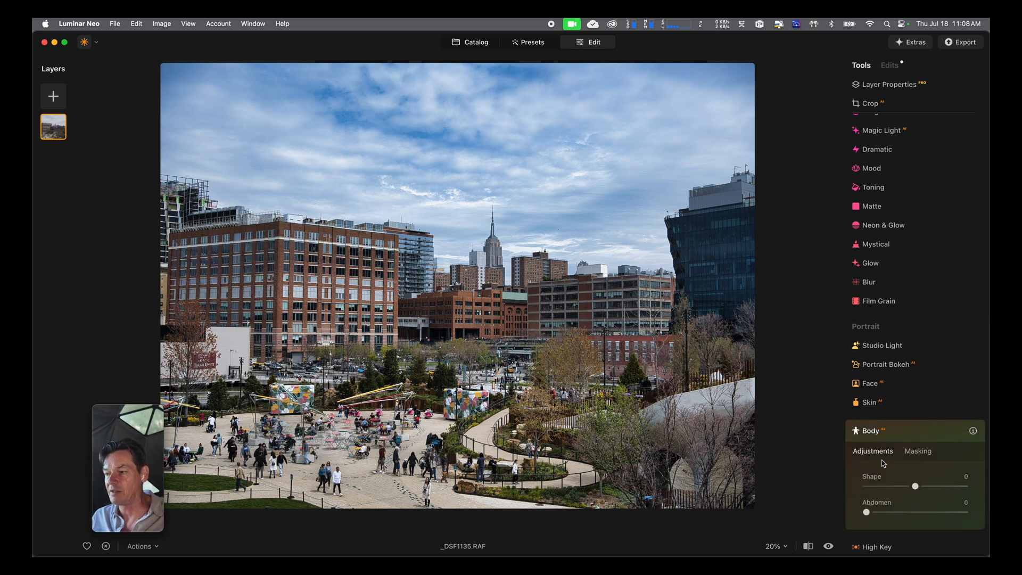
click(901, 429)
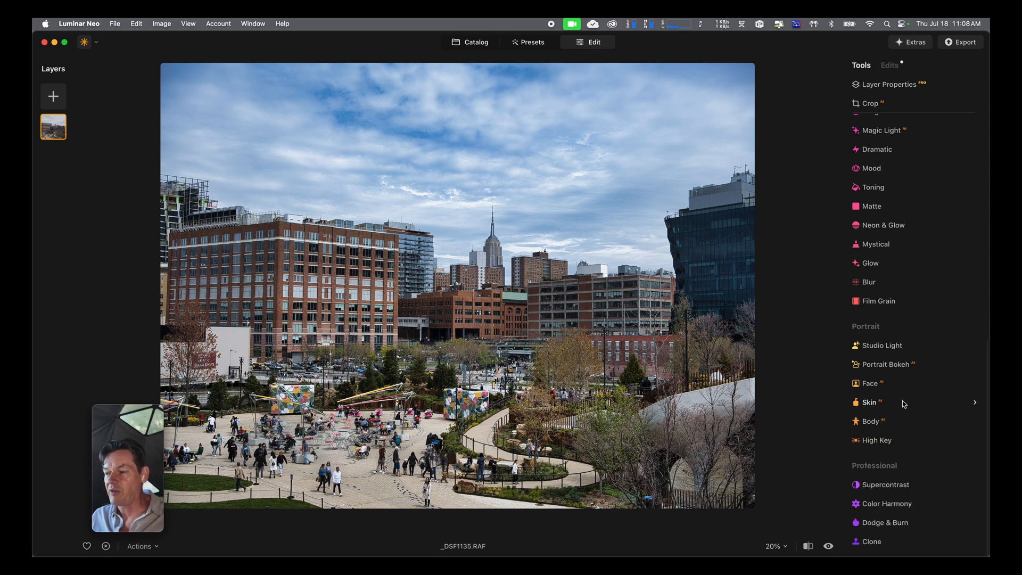
click(903, 404)
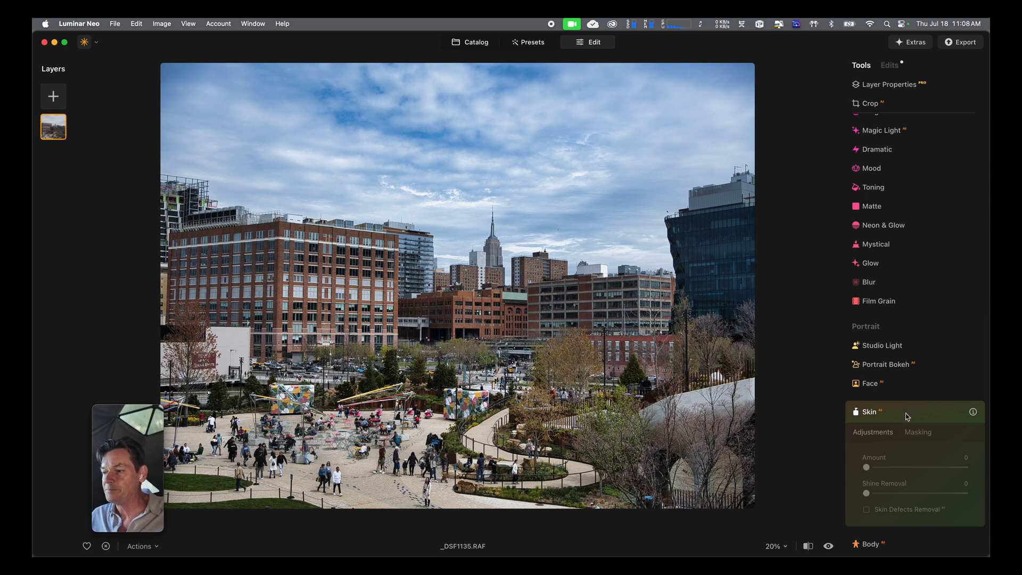
click(907, 414)
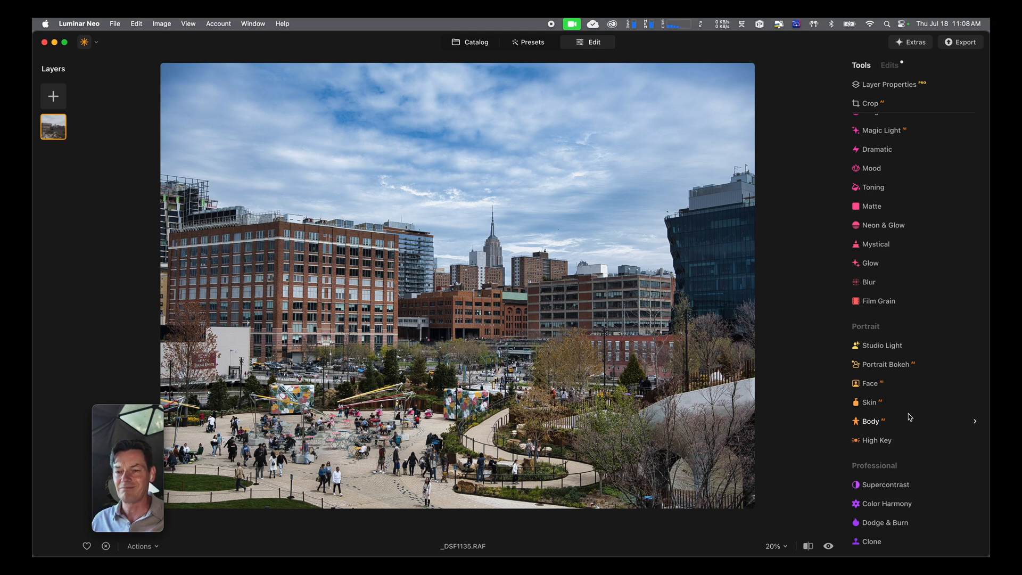
click(902, 485)
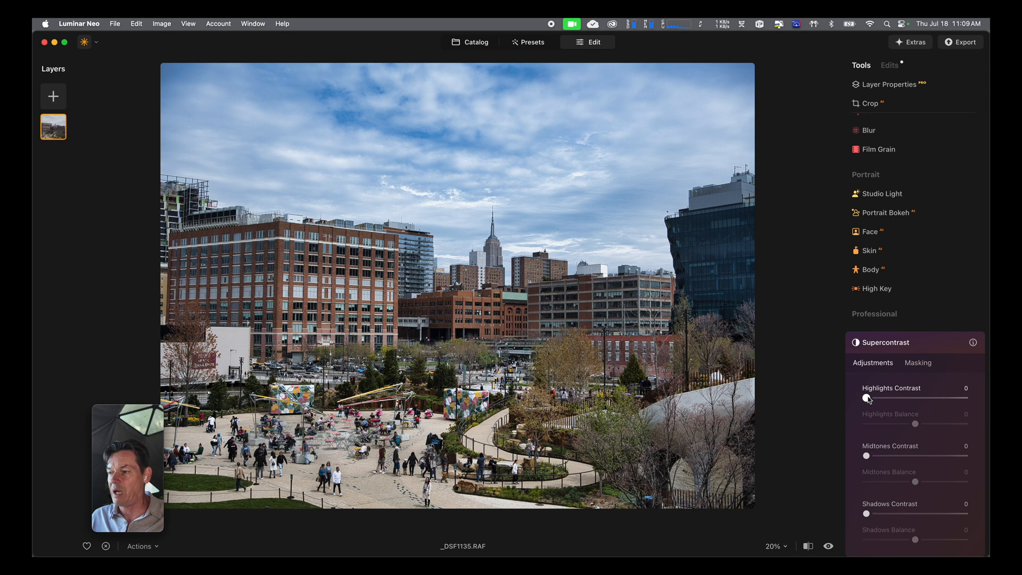
click(931, 345)
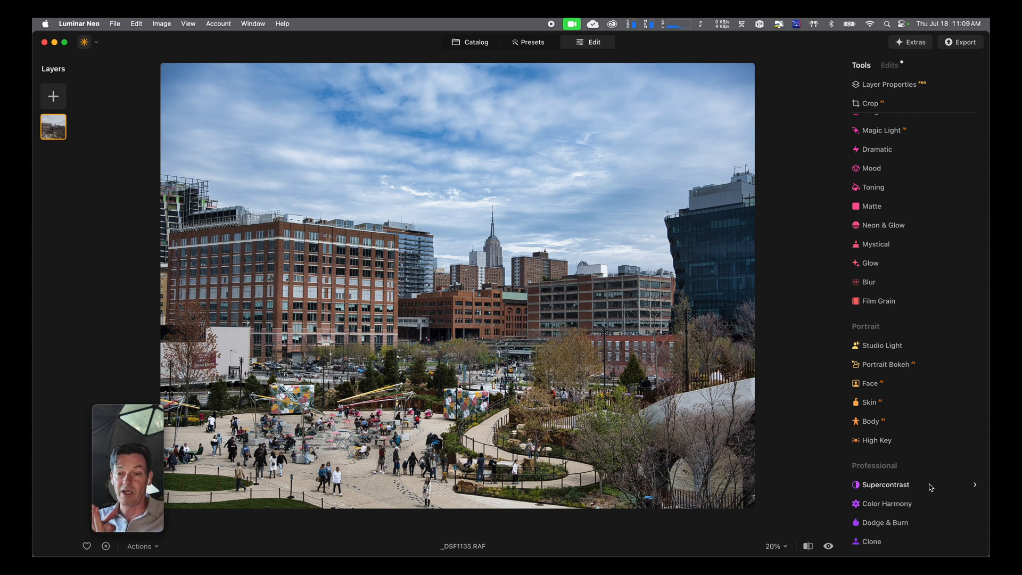
Try the Color Harmony tool with a Warmth of about -50 on the city photo and reset it to 0
click(912, 505)
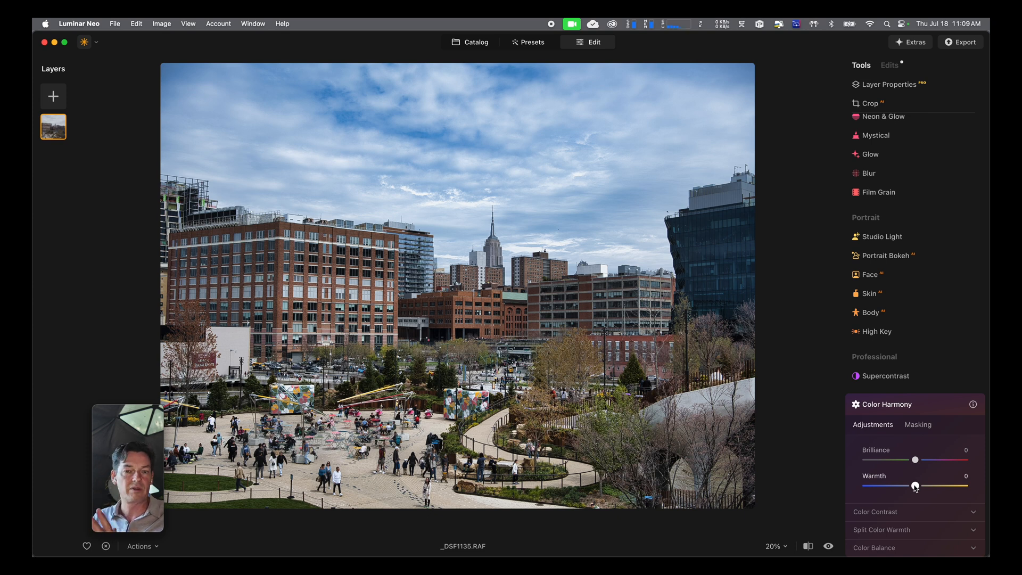
drag(915, 488, 890, 490)
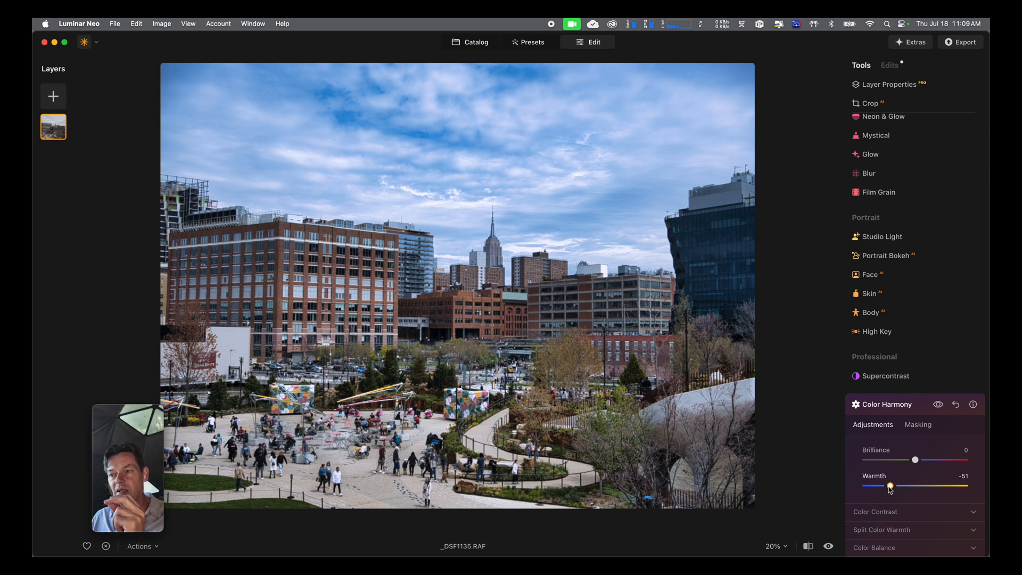
drag(890, 490, 891, 490)
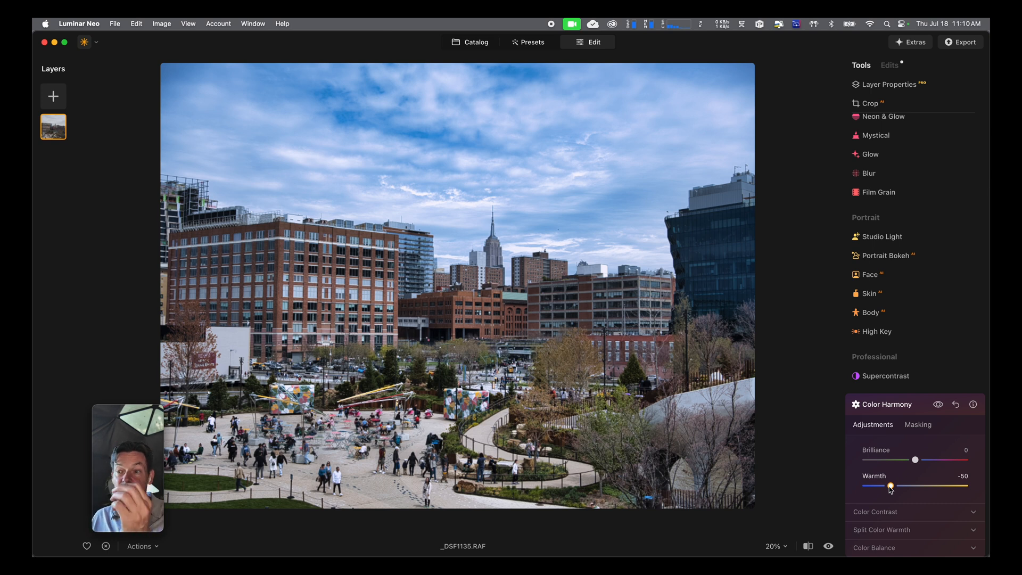
drag(891, 486, 915, 490)
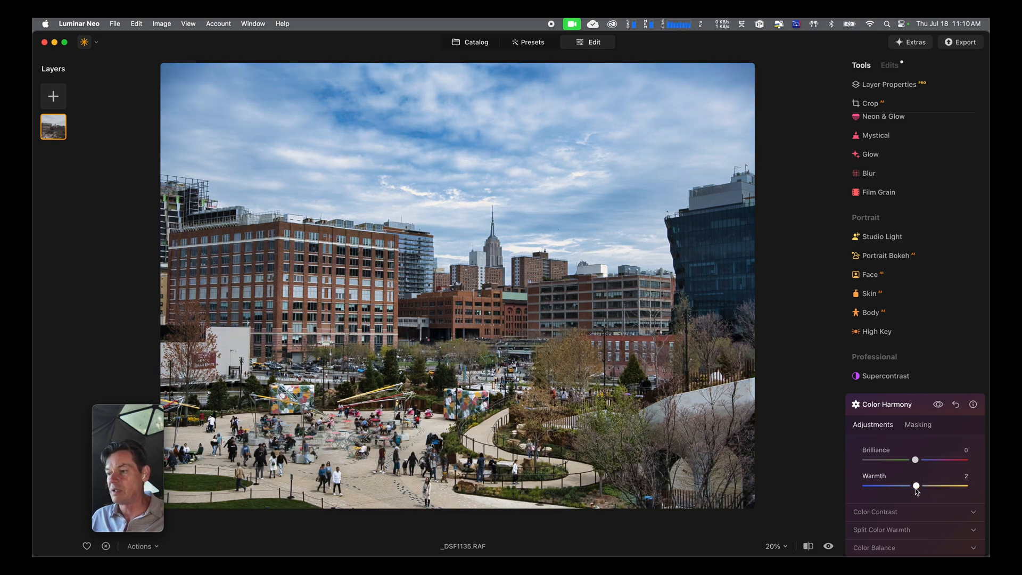
double_click(916, 487)
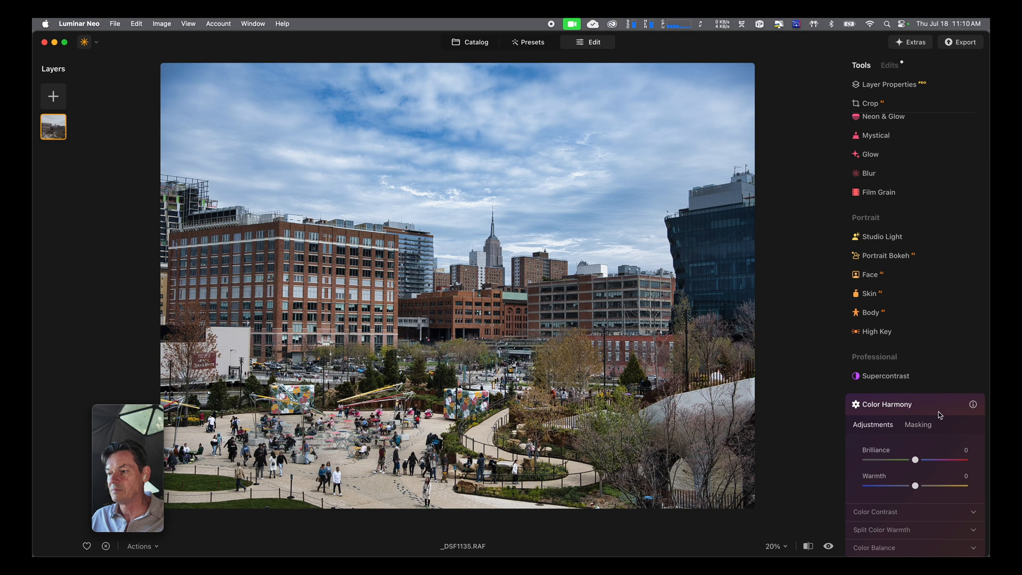
scroll(934, 485, down, 2)
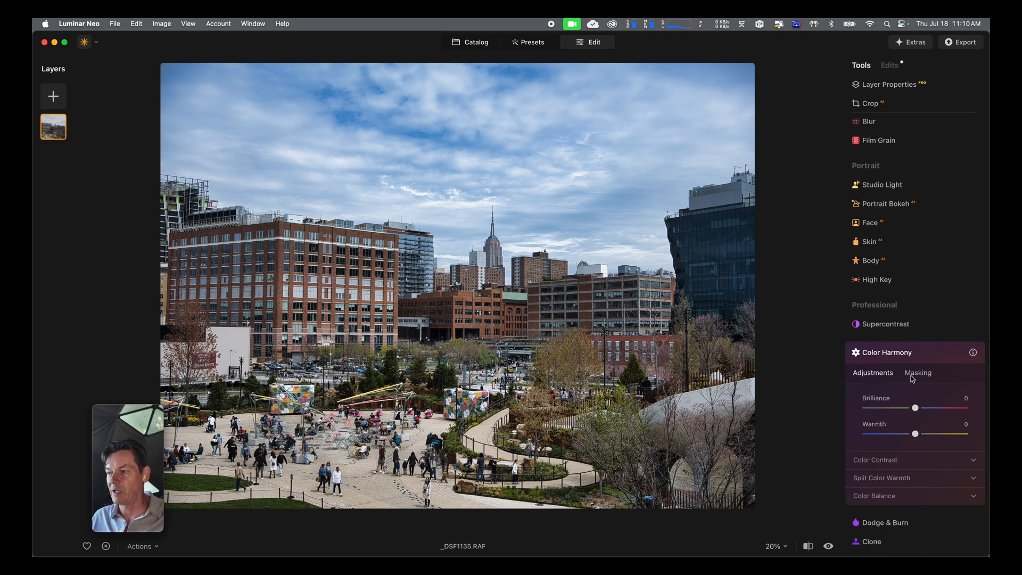
click(928, 353)
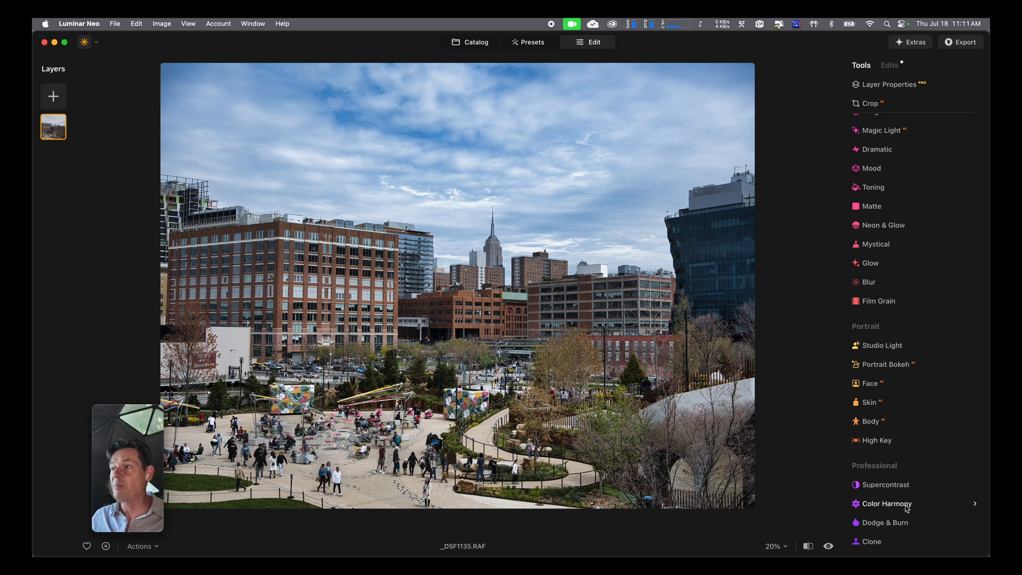
Examine the photo's export destinations and the available file, image, view and edit commands
click(957, 43)
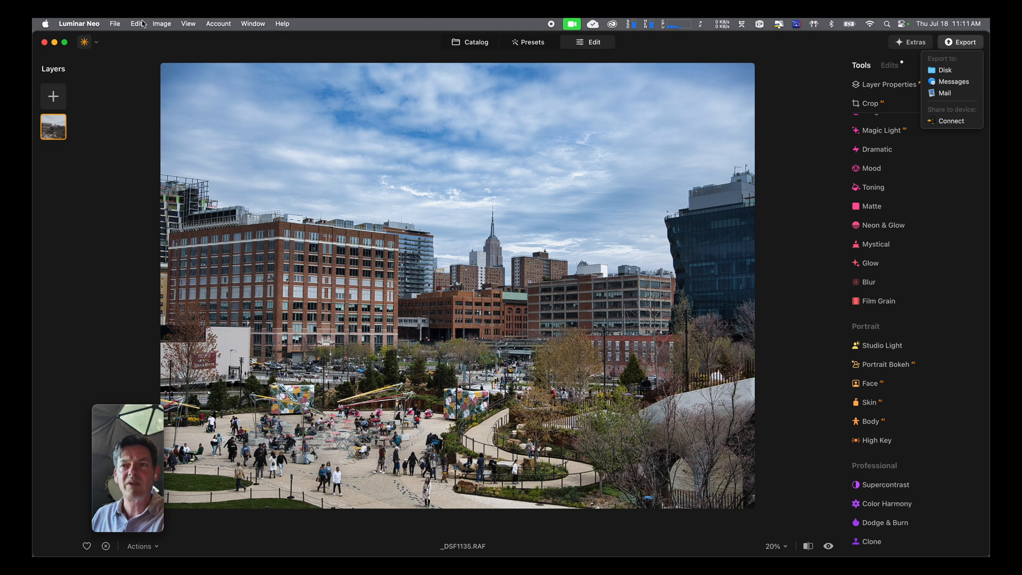
click(112, 26)
click(114, 25)
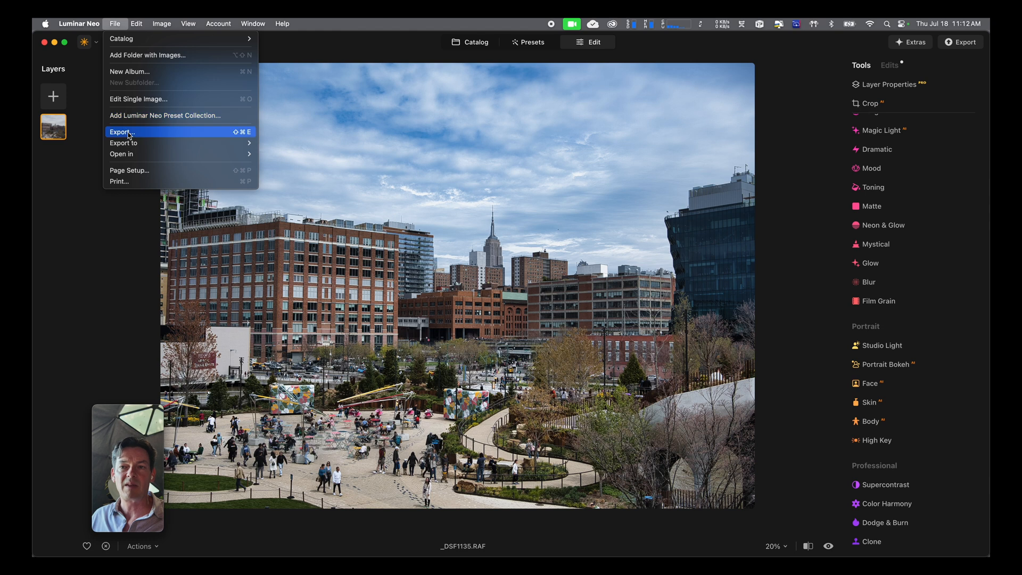
mouse_move(129, 146)
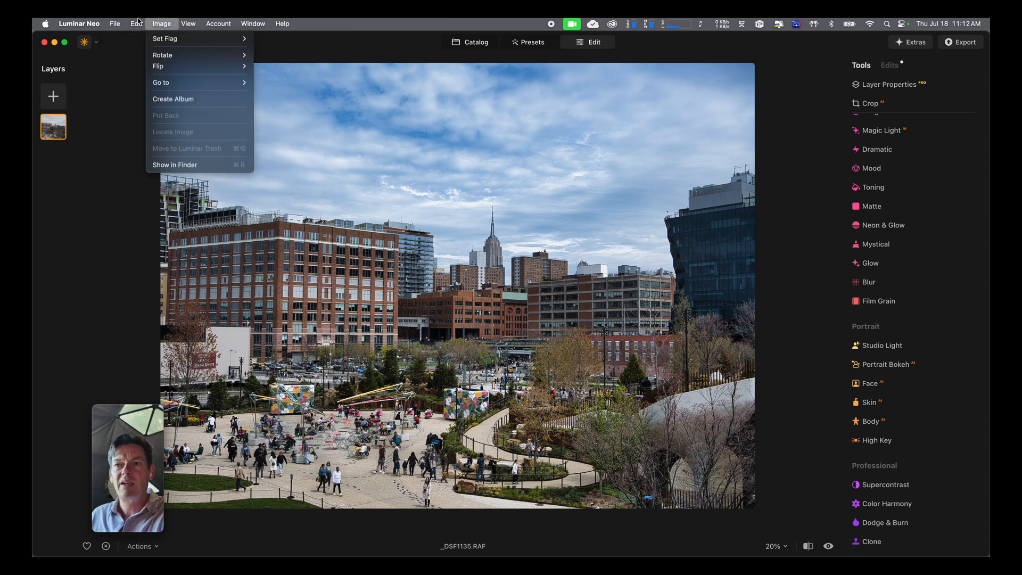
mouse_move(195, 23)
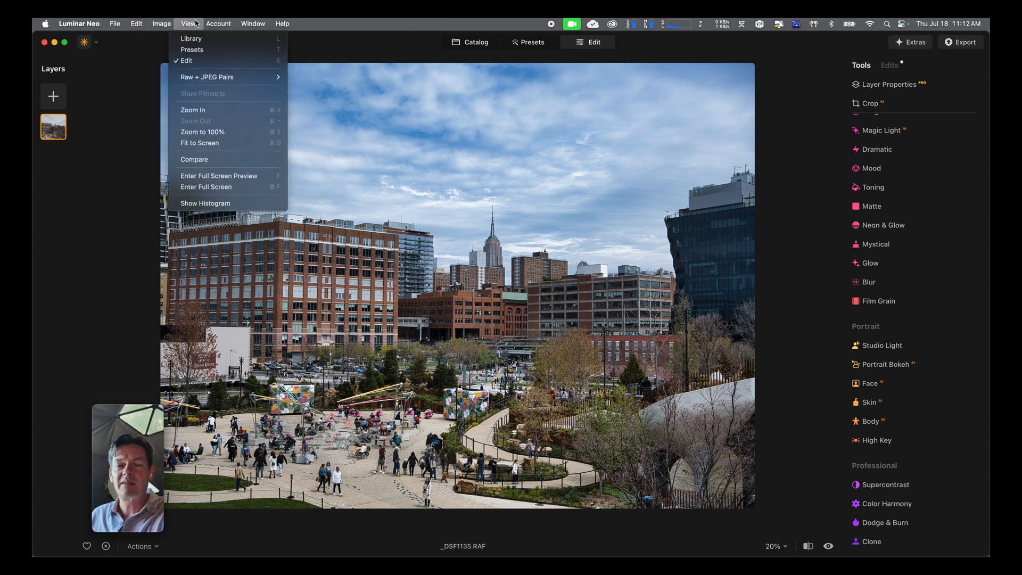
mouse_move(268, 24)
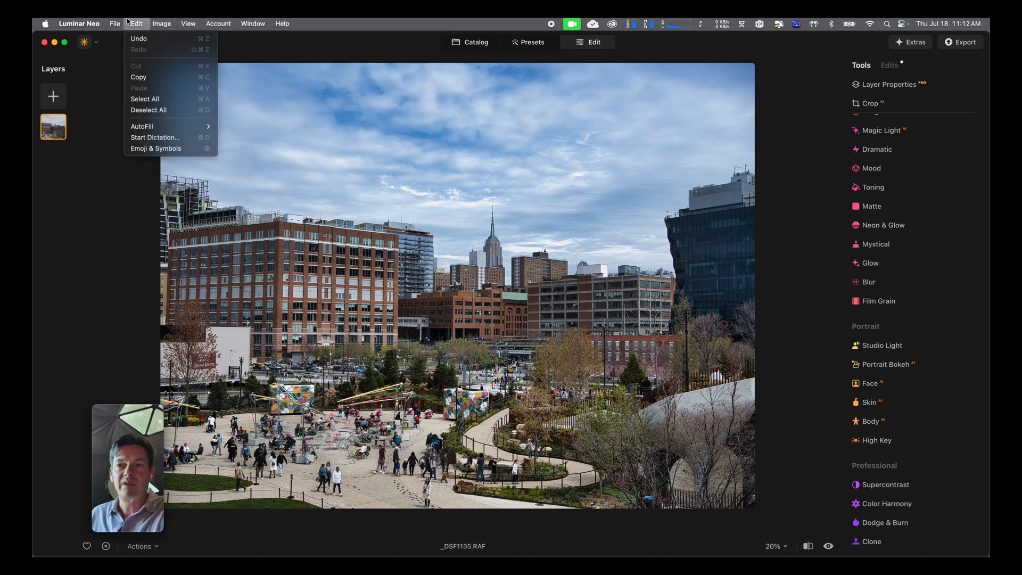
Review the city photo's list of applied edits, from the latest Color Harmony adjustment down to the RAW Edits
mouse_move(116, 22)
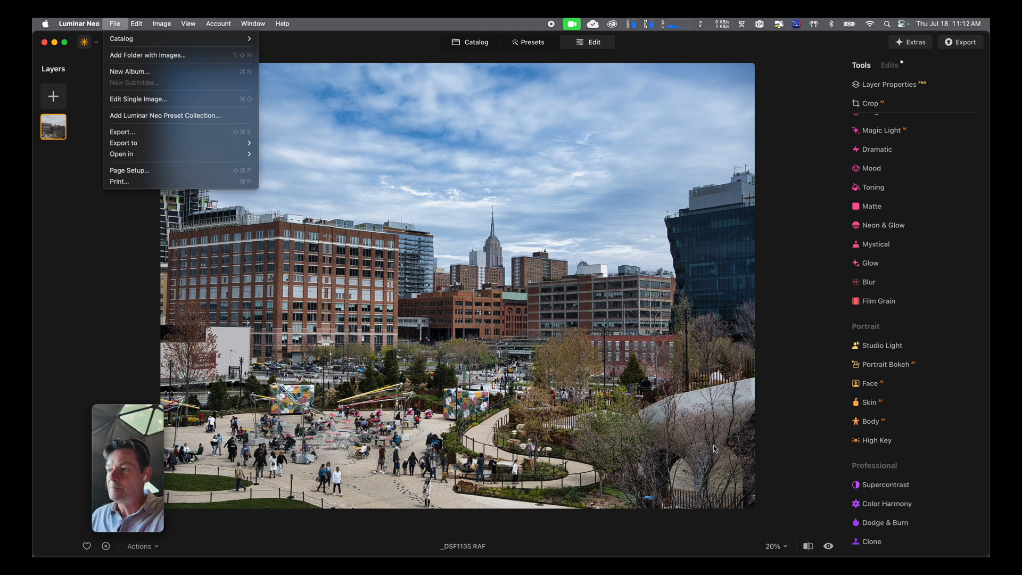
click(787, 78)
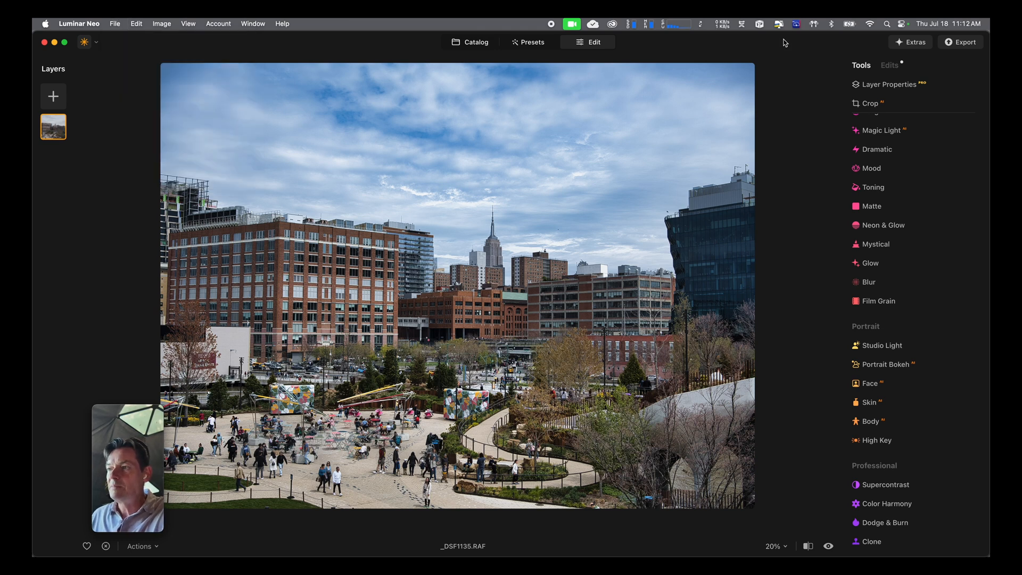
scroll(889, 234, up, 5)
scroll(890, 236, up, 3)
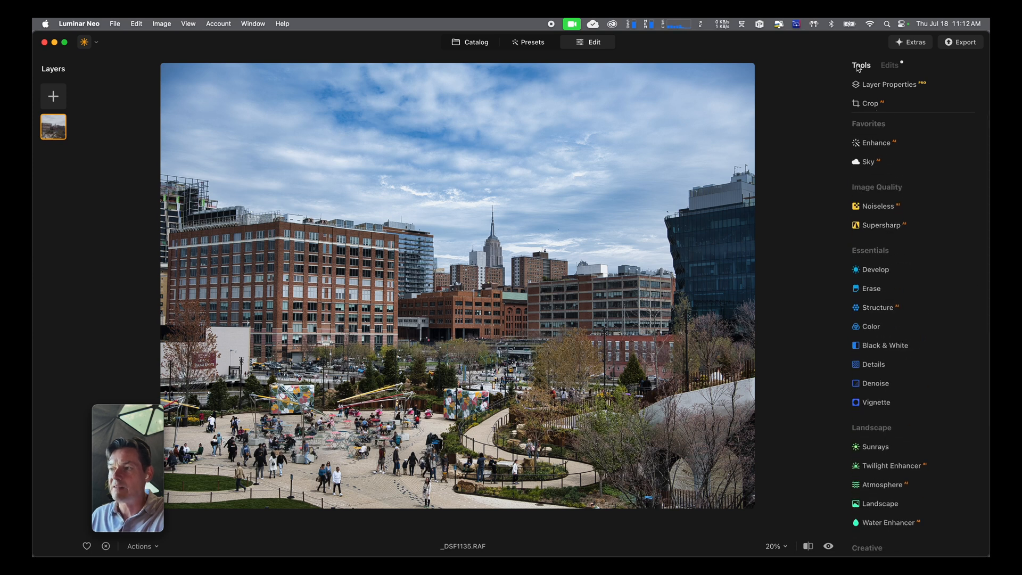
click(890, 68)
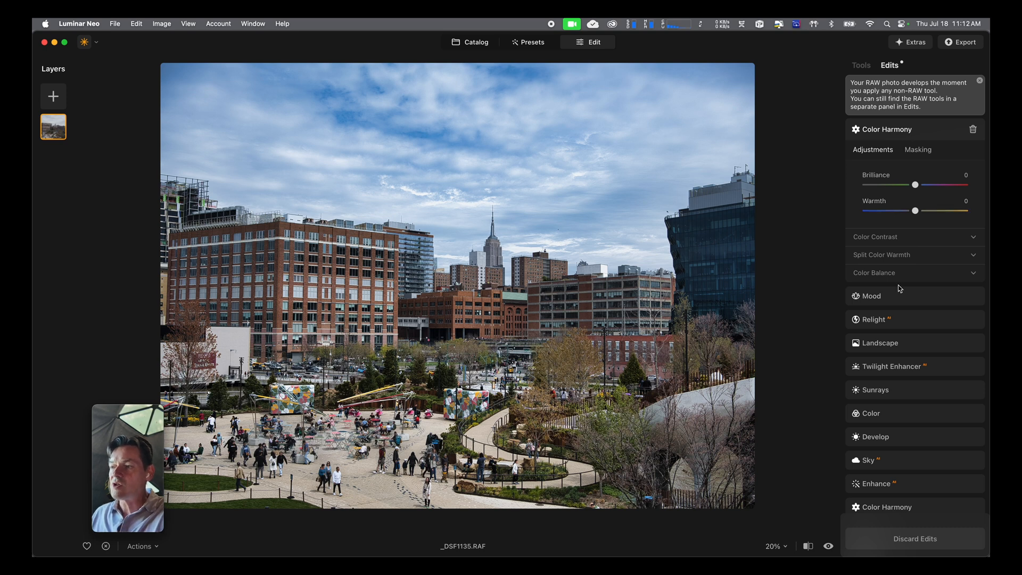
scroll(892, 442, down, 5)
scroll(892, 440, down, 5)
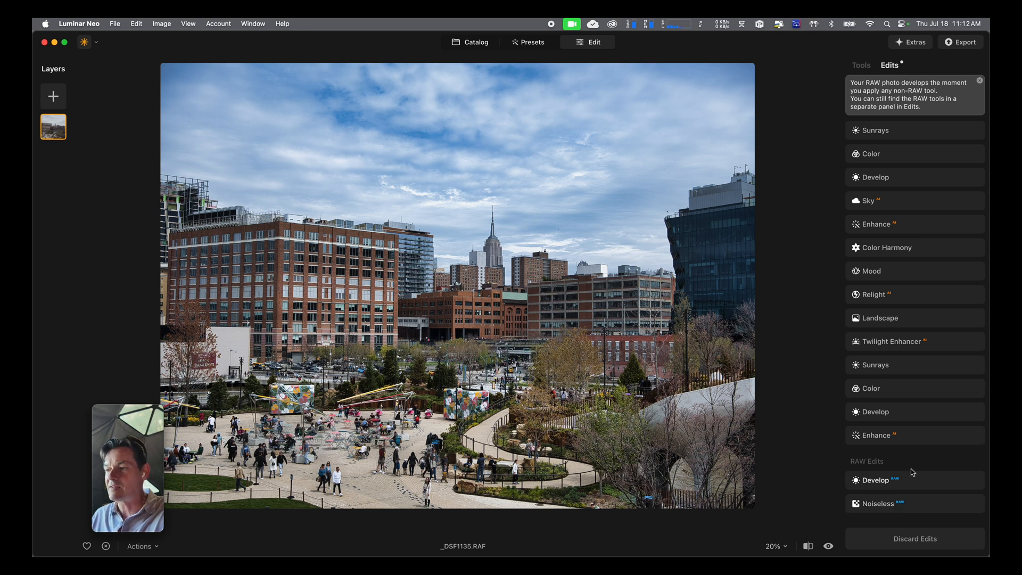
scroll(912, 447, down, 2)
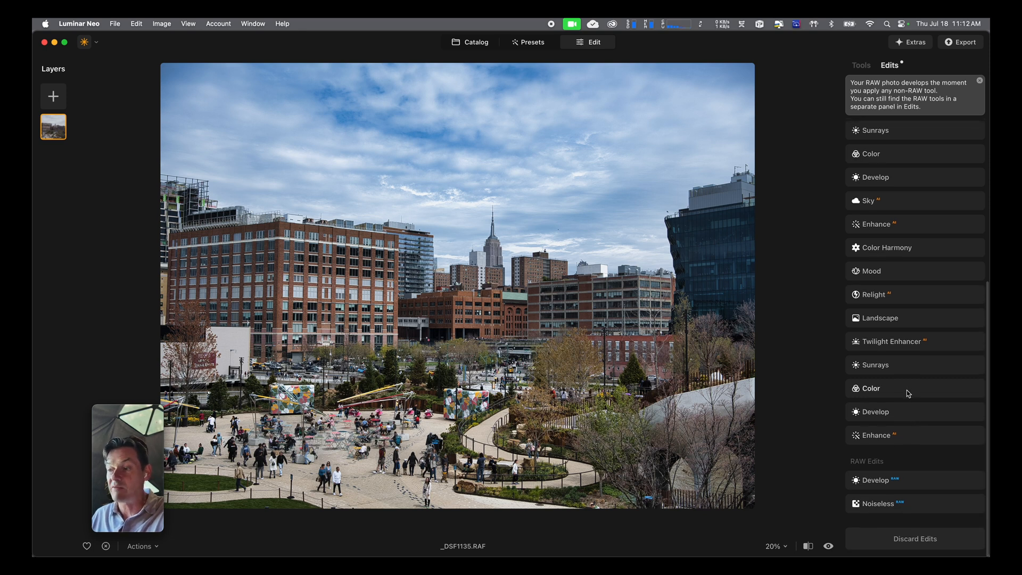
Delete the lower Sunrays edit and the Sky edit from the city photo's edit list, and return to the tool list
click(912, 365)
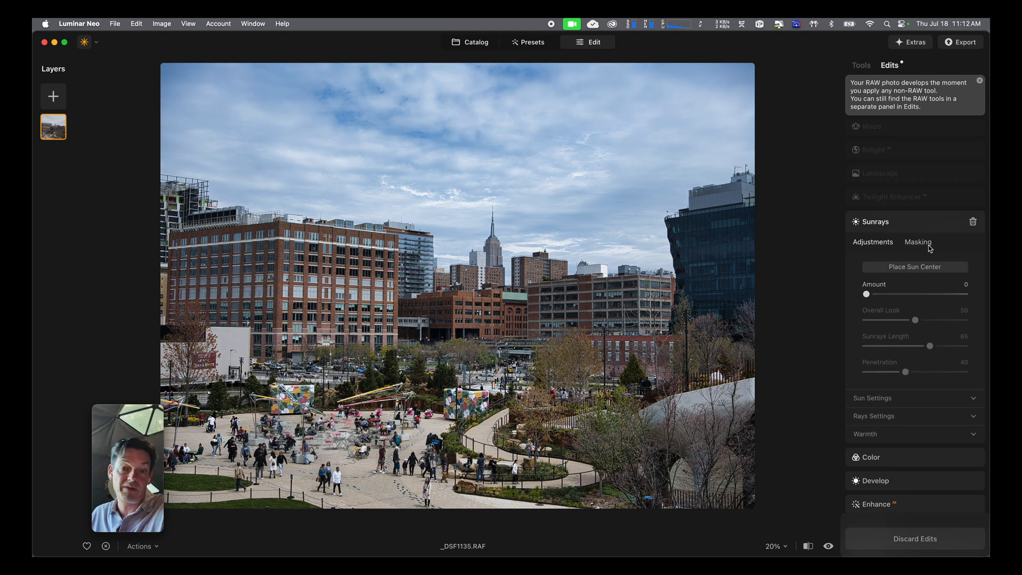
click(972, 223)
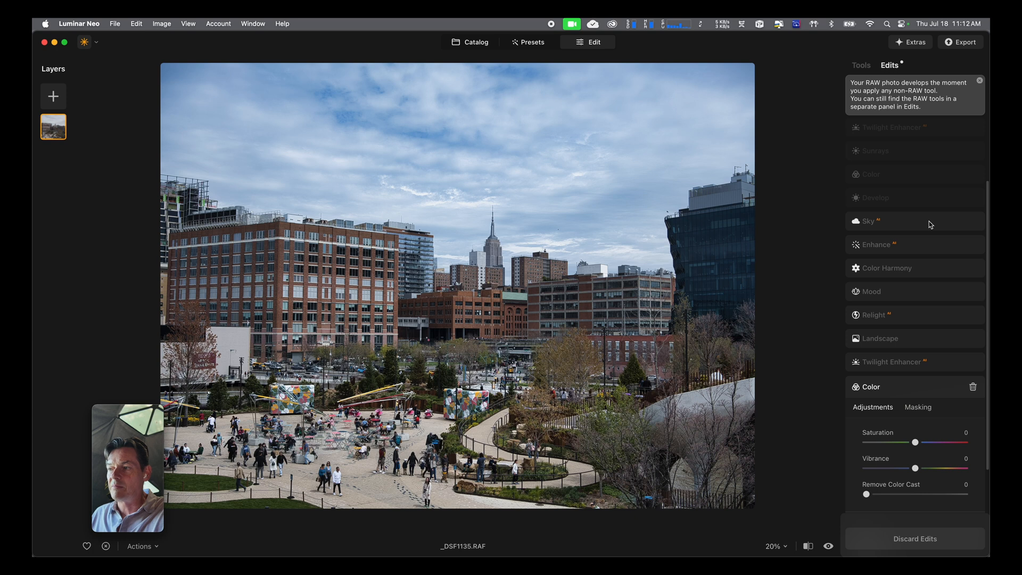
click(930, 222)
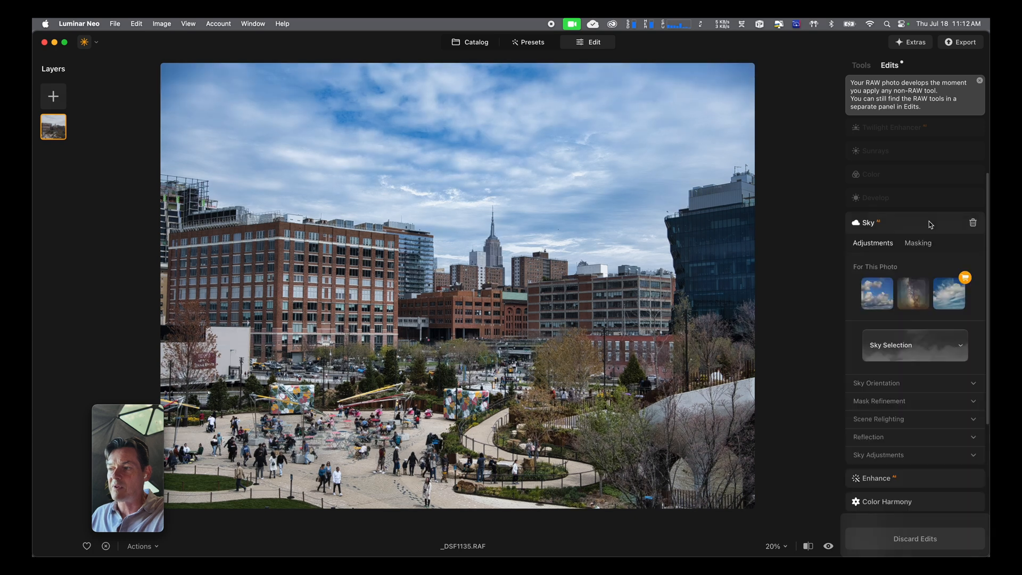
click(974, 223)
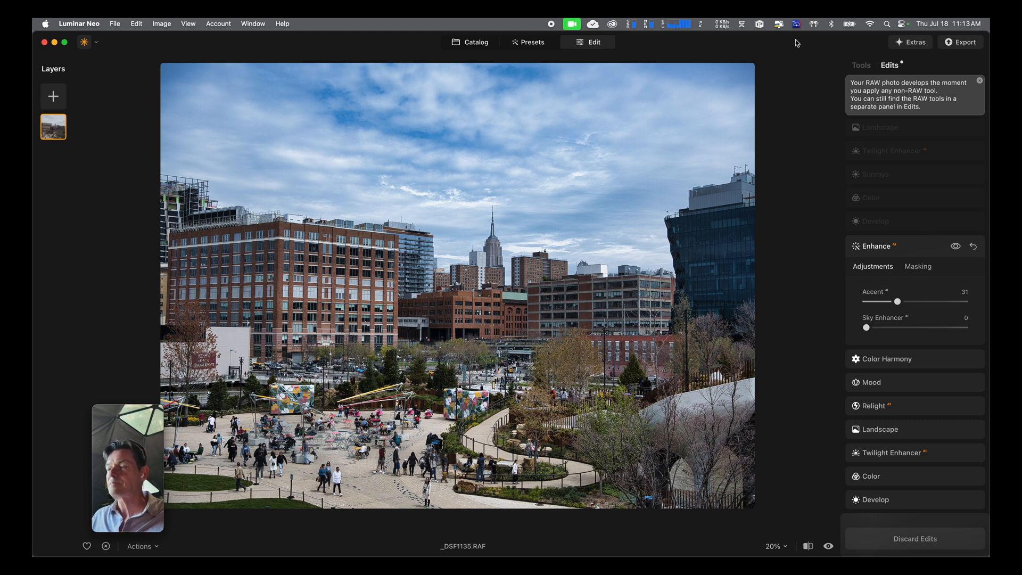
click(859, 66)
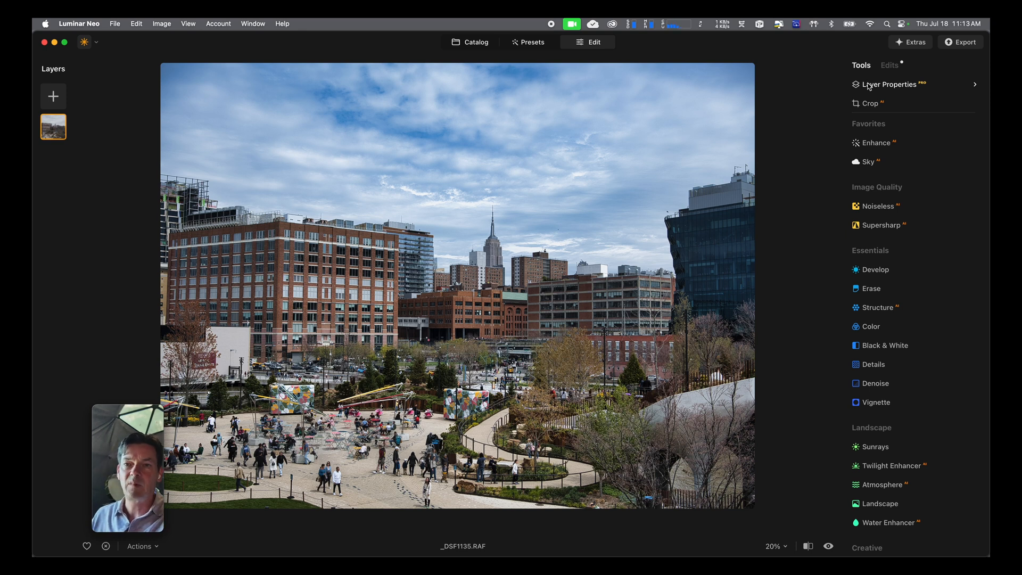
Return to the catalog and look through the photos in the tt90 album
click(475, 44)
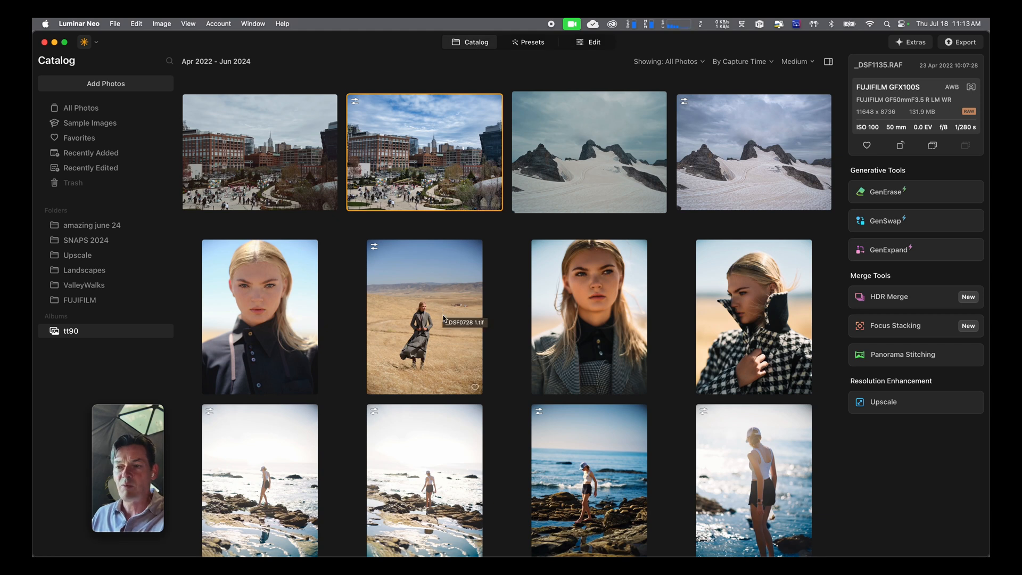
scroll(436, 318, down, 3)
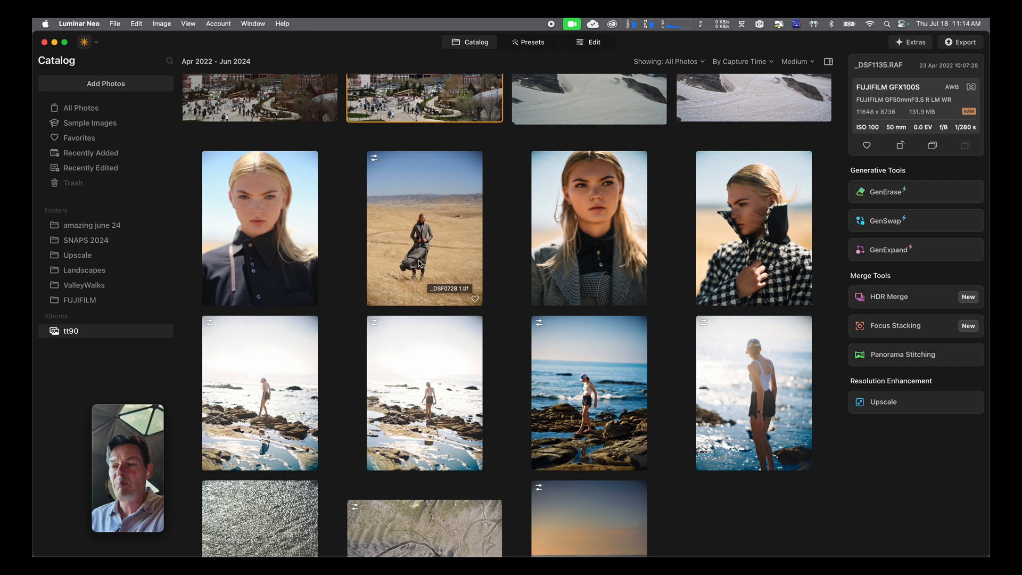
scroll(420, 263, up, 3)
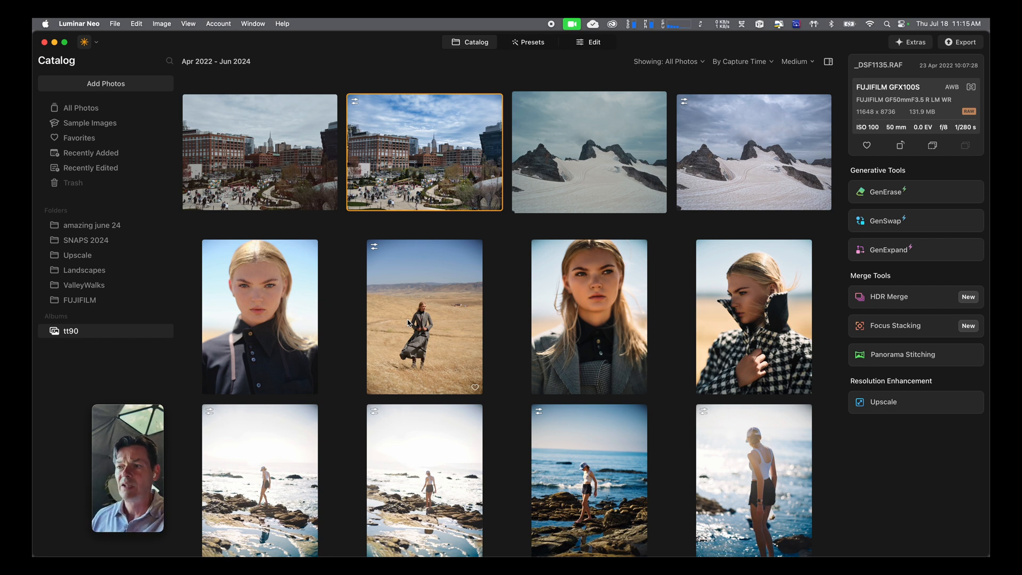
Examine the edited city photo's catalog commands, including Rotate, Create Album and Show in Finder, and skim the album again
right_click(439, 162)
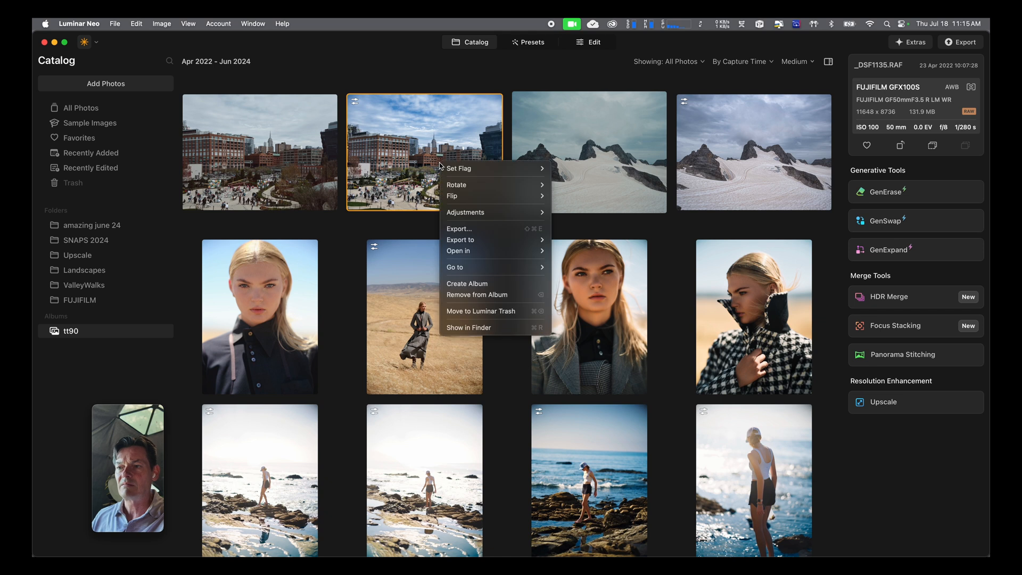
mouse_move(441, 187)
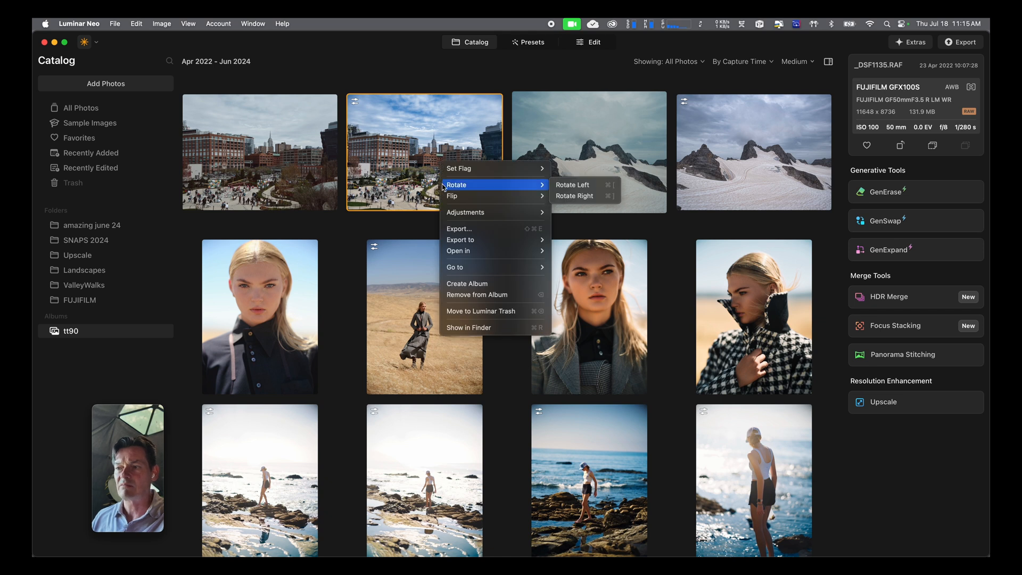
mouse_move(453, 212)
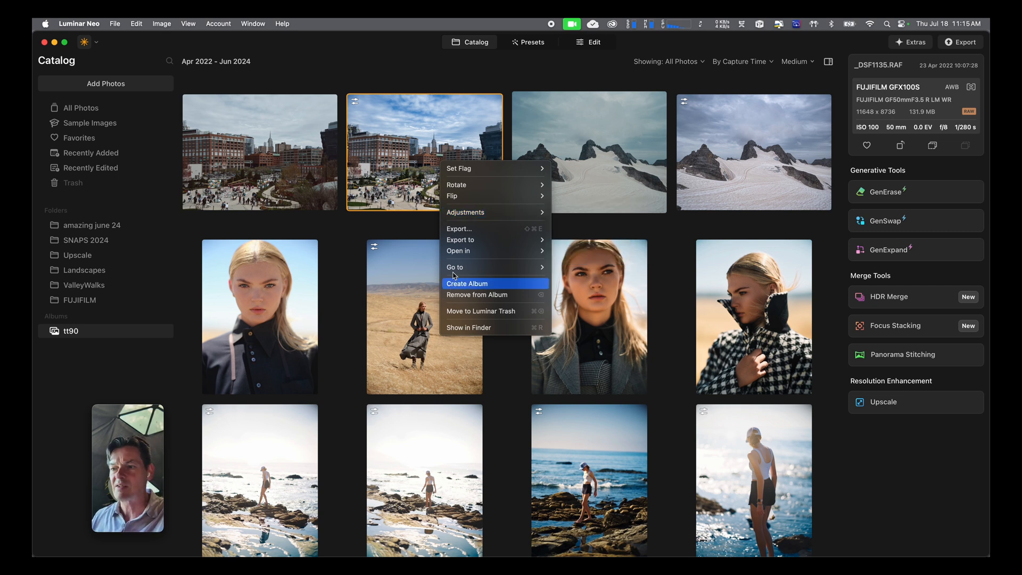
click(454, 329)
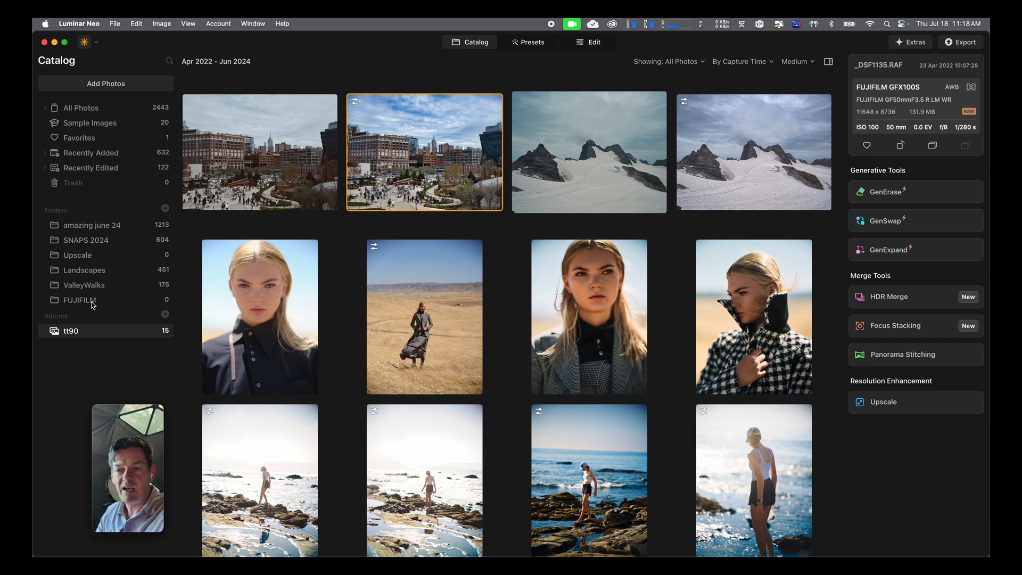
scroll(404, 400, down, 5)
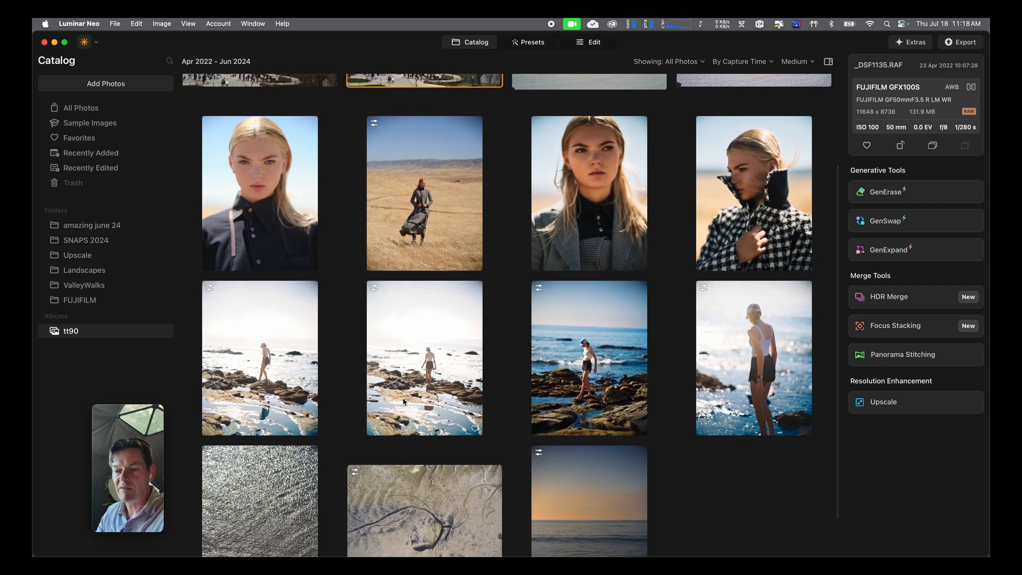
scroll(496, 347, up, 5)
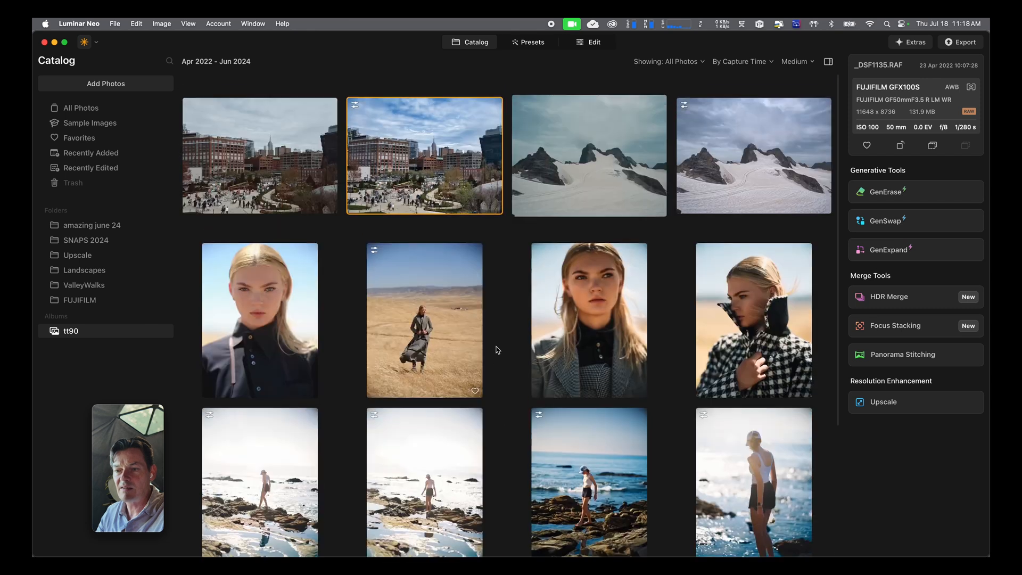